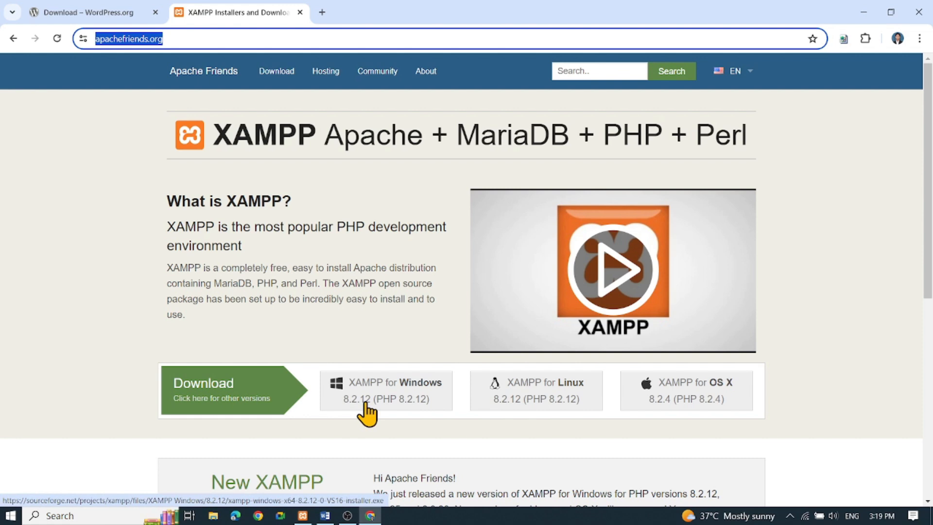
- Switch to the XAMPP Control Panel, minimize the browser window, and start the Apache and MySQL modules
click(304, 519)
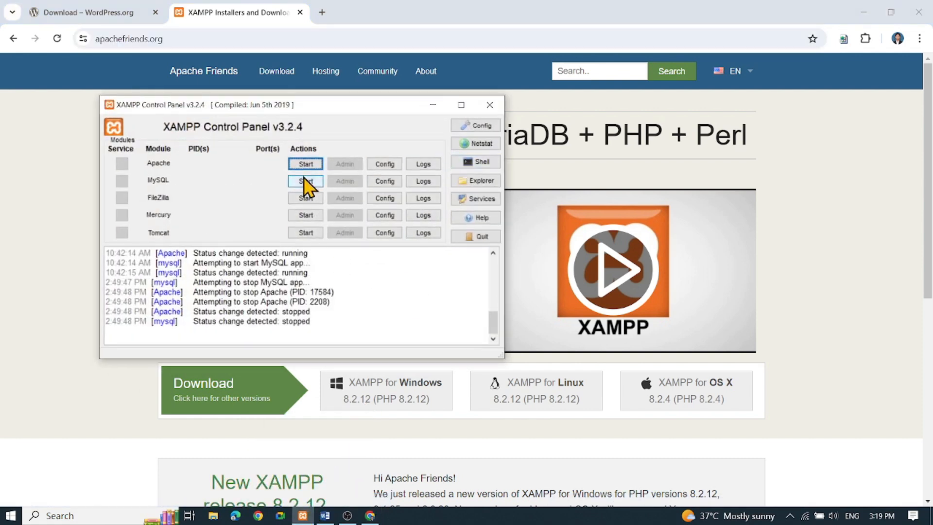
drag(322, 107, 432, 139)
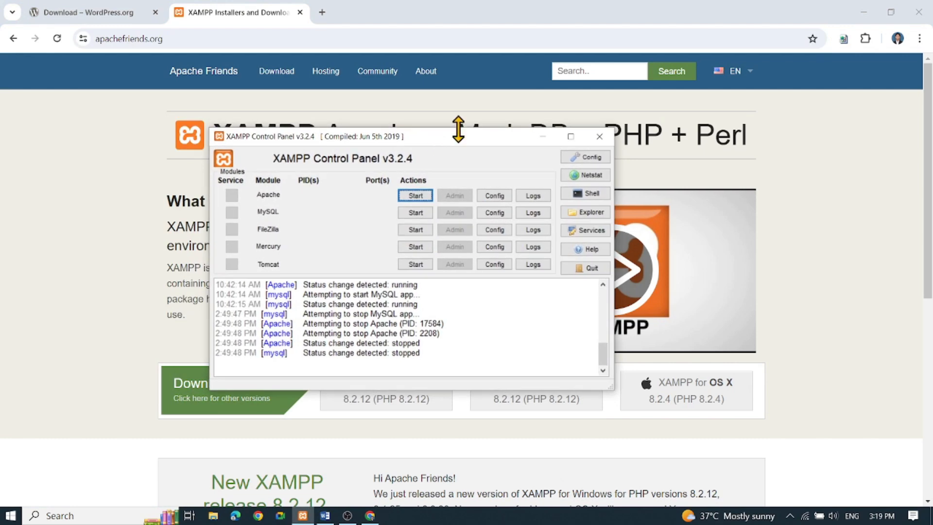
click(863, 12)
drag(462, 130, 498, 65)
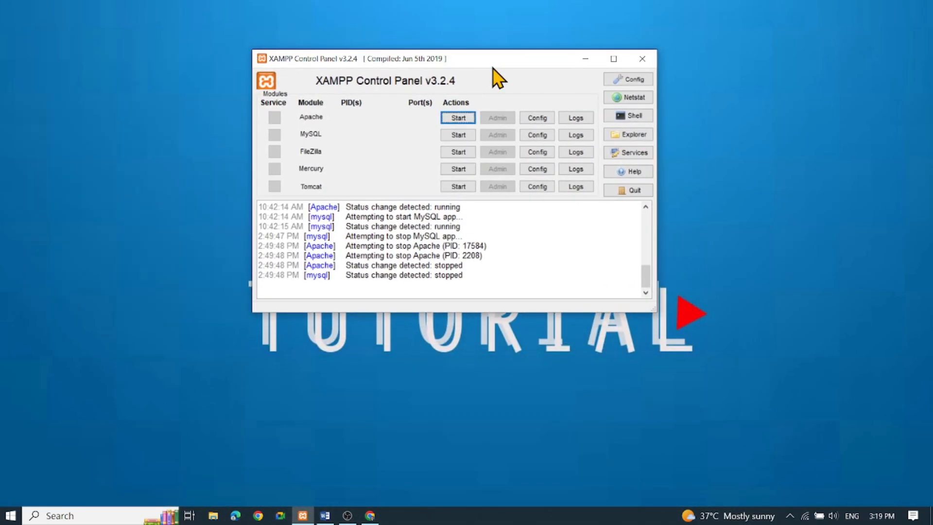
click(458, 118)
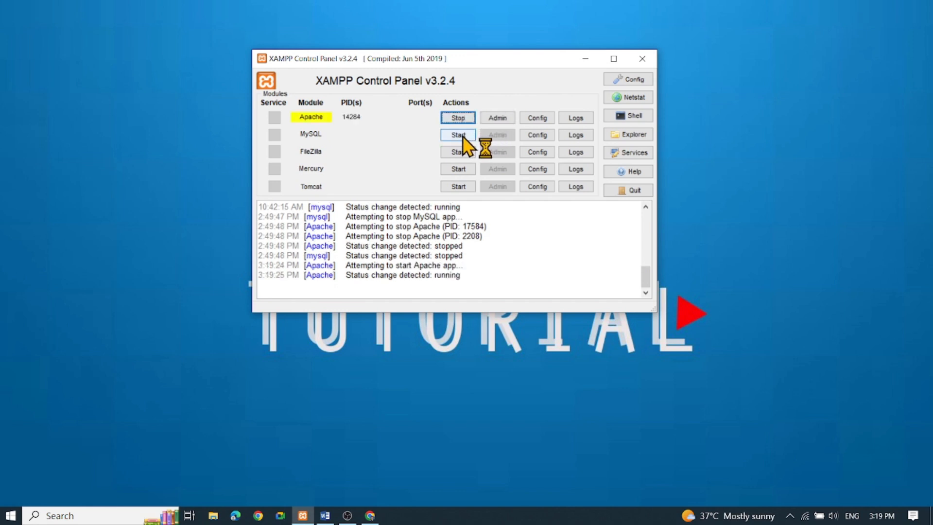
click(459, 136)
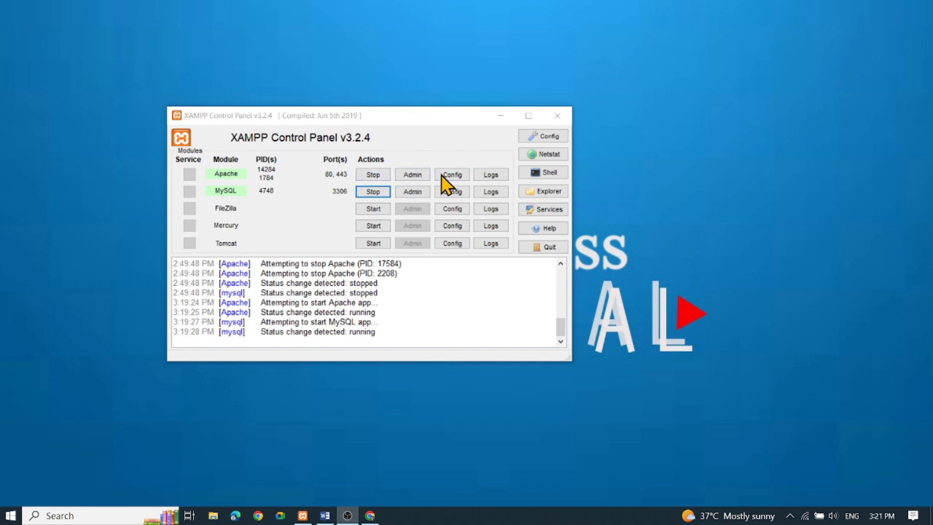
- Open Apache's PHP (php.ini) configuration file and enlarge its Notepad window
click(465, 175)
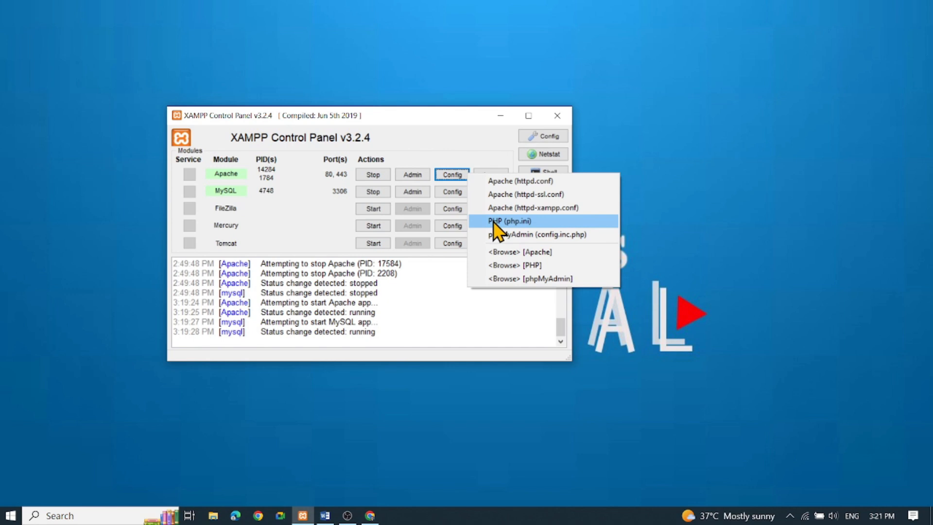
click(494, 222)
drag(593, 148, 516, 84)
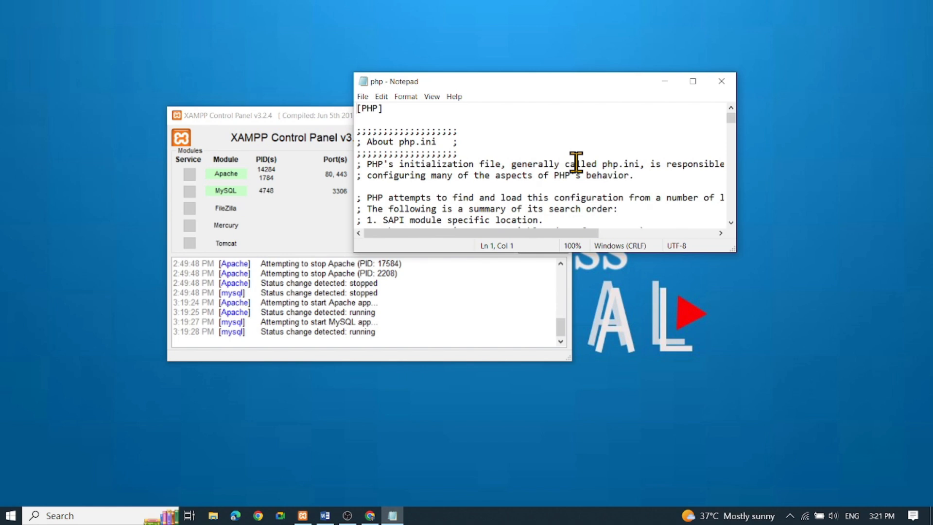
drag(603, 251, 604, 406)
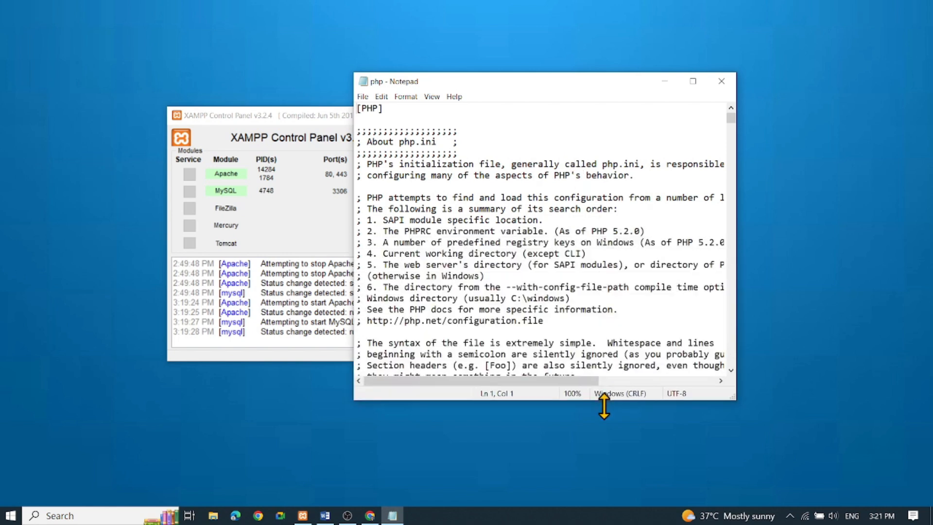
click(559, 263)
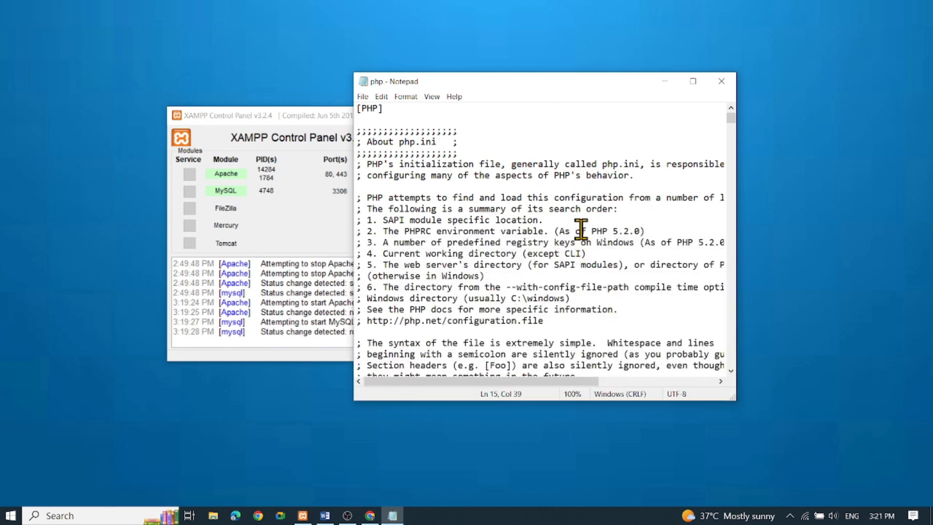
- Search upward in php.ini for post_max_size
key(ctrl+f)
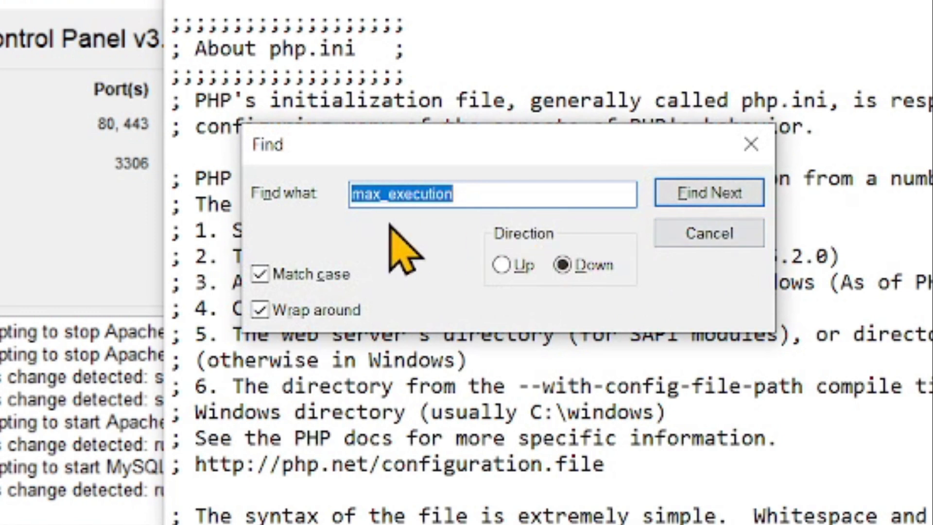
text(po)
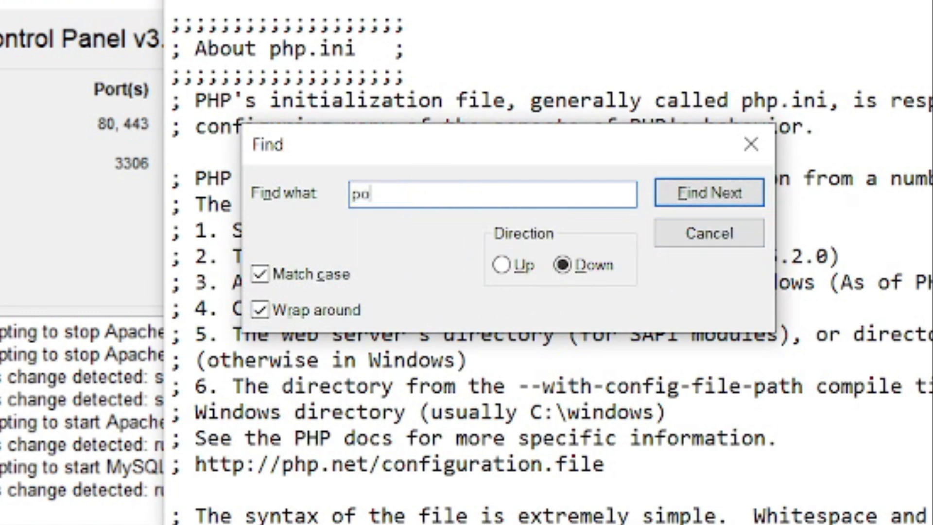
text(st_max_size)
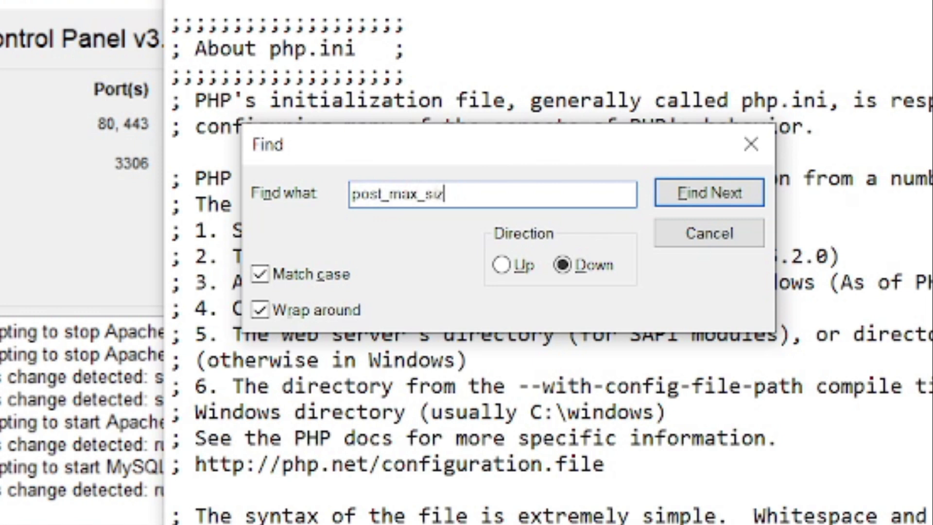
click(501, 265)
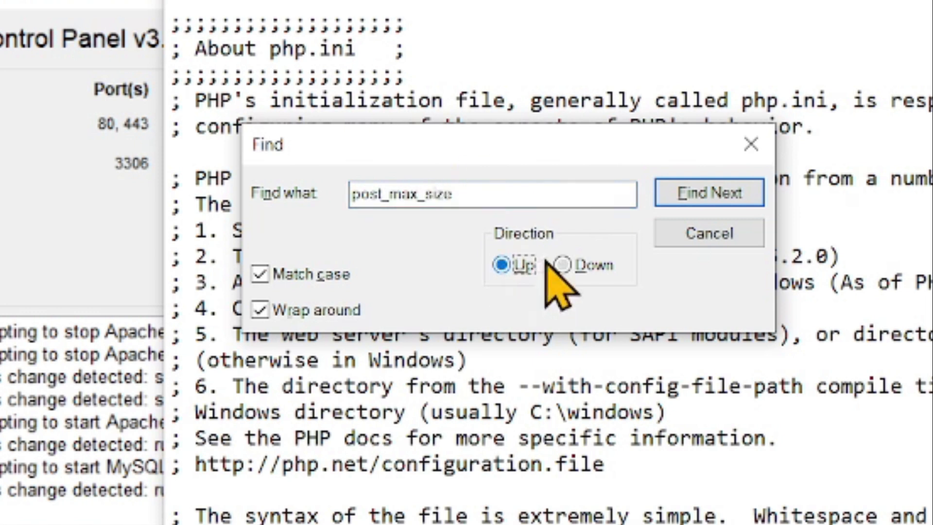
click(690, 202)
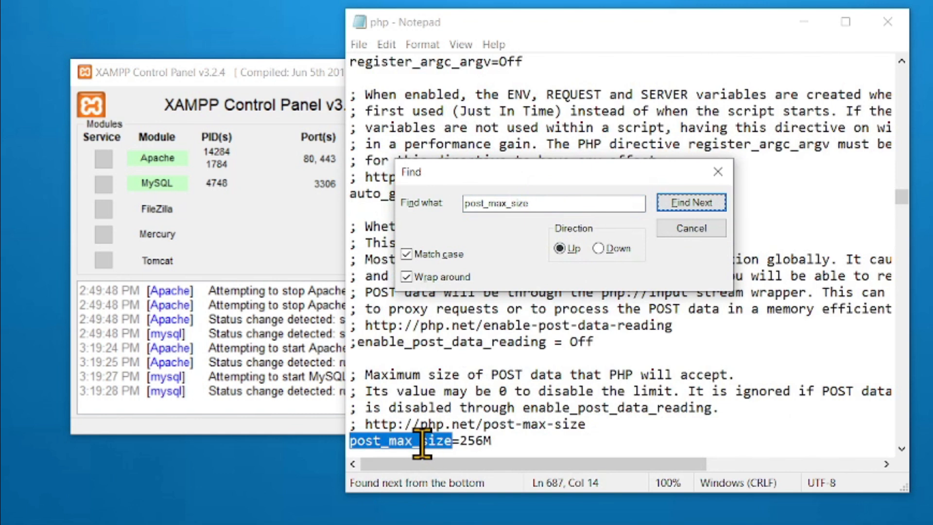
- Highlight the value of the post_max_size directive to check it
click(505, 442)
click(483, 440)
key(Left)
key(shift+Right)
key(shift+Right)
key(shift+Right)
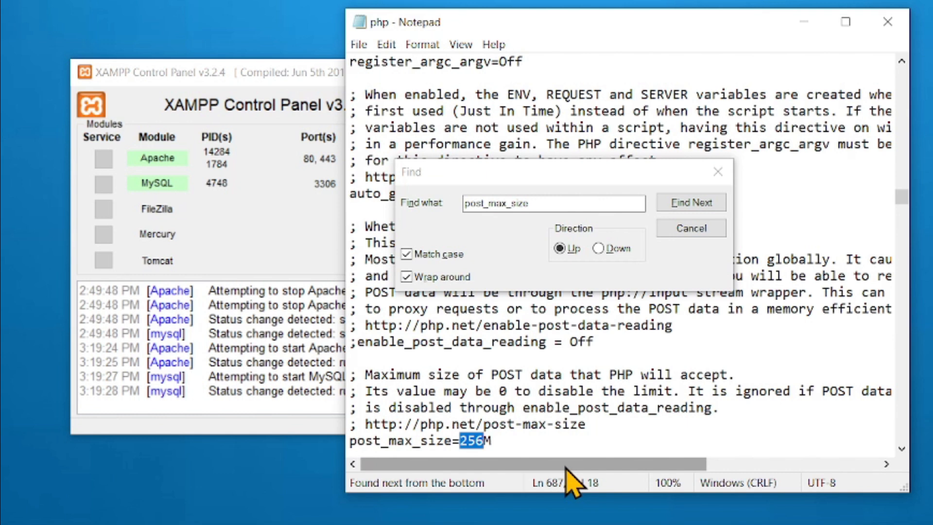
key(shift+Right)
key(Right)
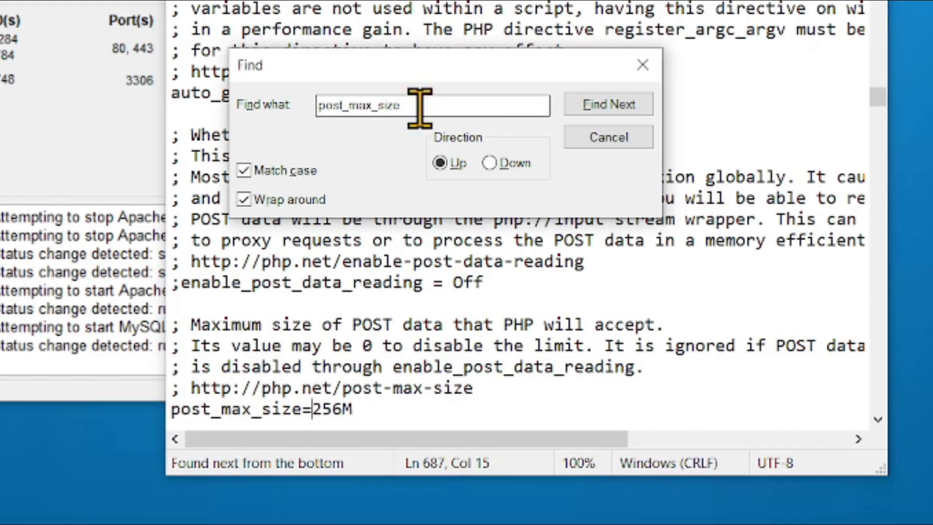
- Find the max_file_uploads directive in php.ini by searching for max_file_upload, and set its value to 256M
click(409, 207)
text(max_)
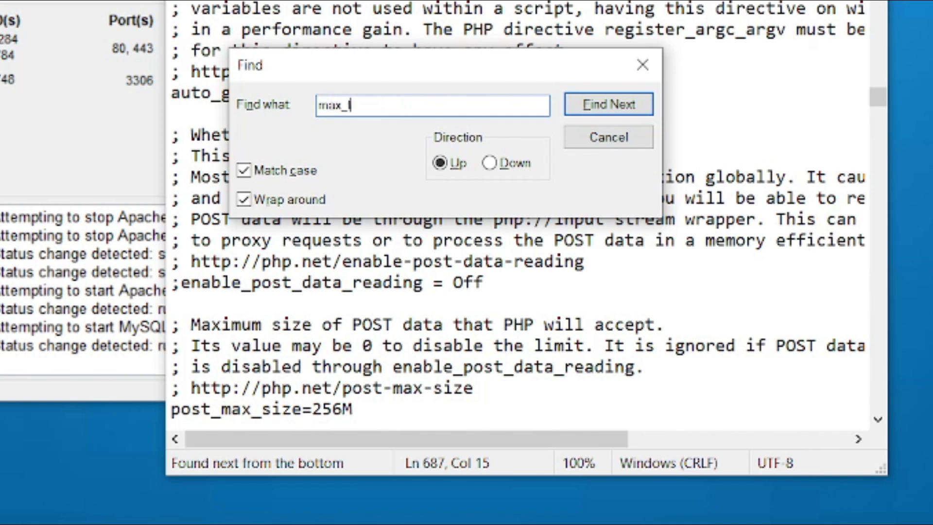
text(file_uploa)
key(Return)
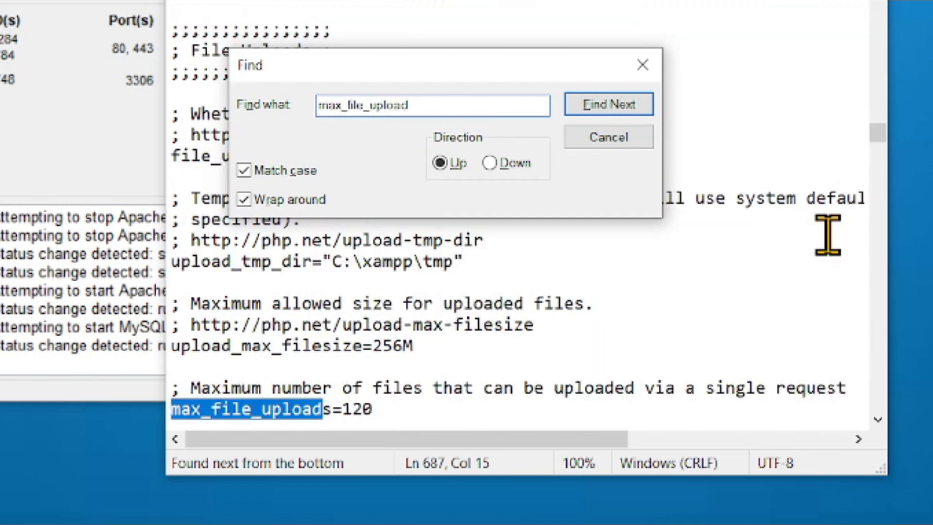
click(418, 408)
key(shift+Left)
key(shift+Left)
key(shift+Left)
text(2)
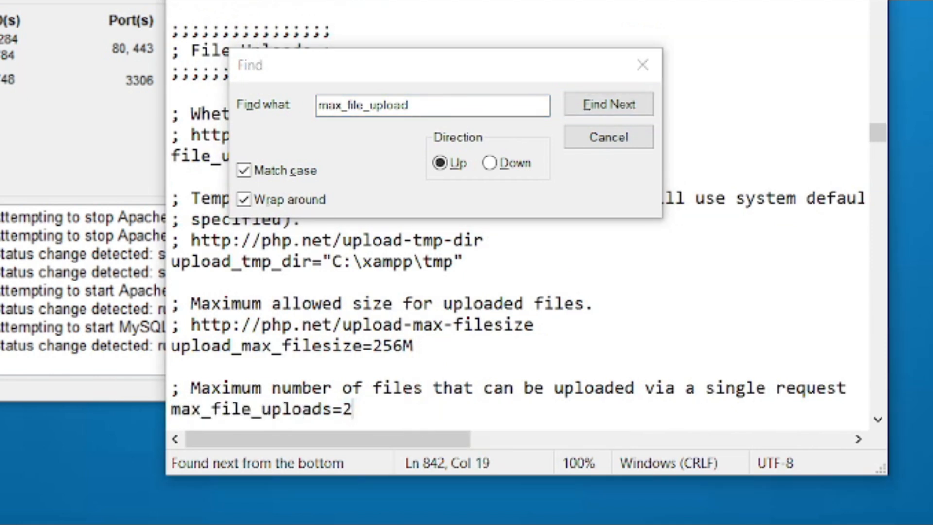
text(56)
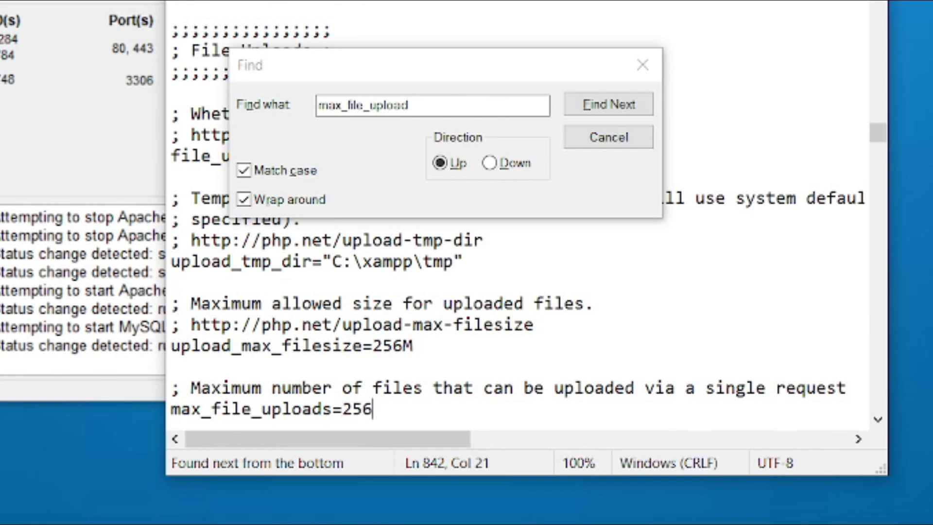
text(M)
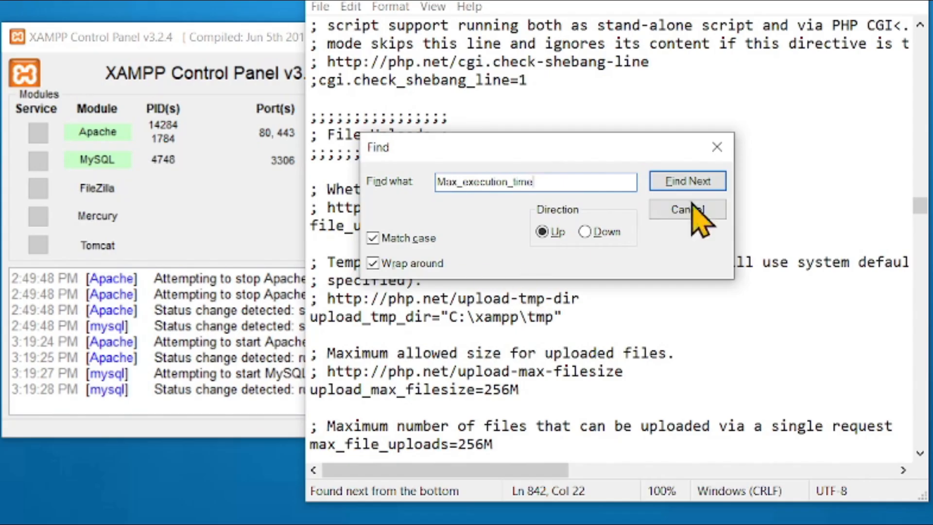
- Try to find Max_execution_time in php.ini, searching both upward and downward
click(600, 203)
click(563, 345)
click(597, 232)
click(681, 187)
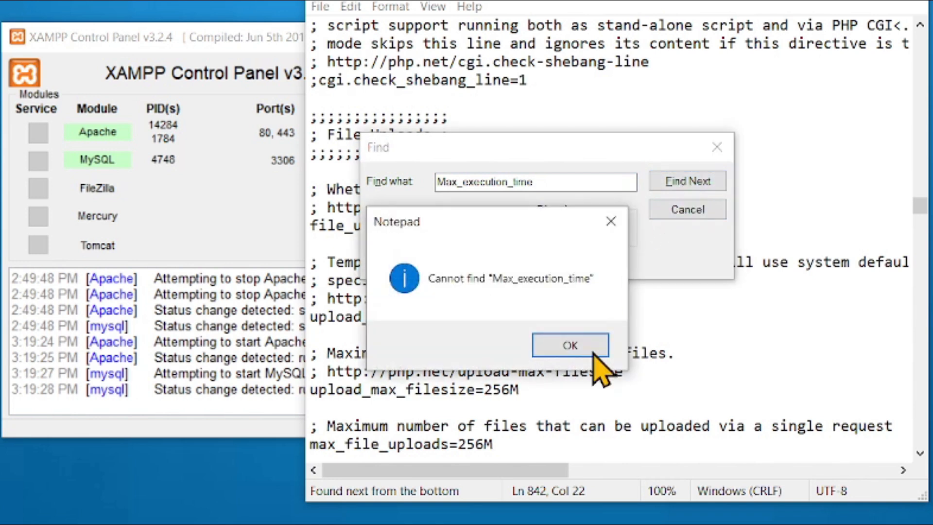
click(566, 346)
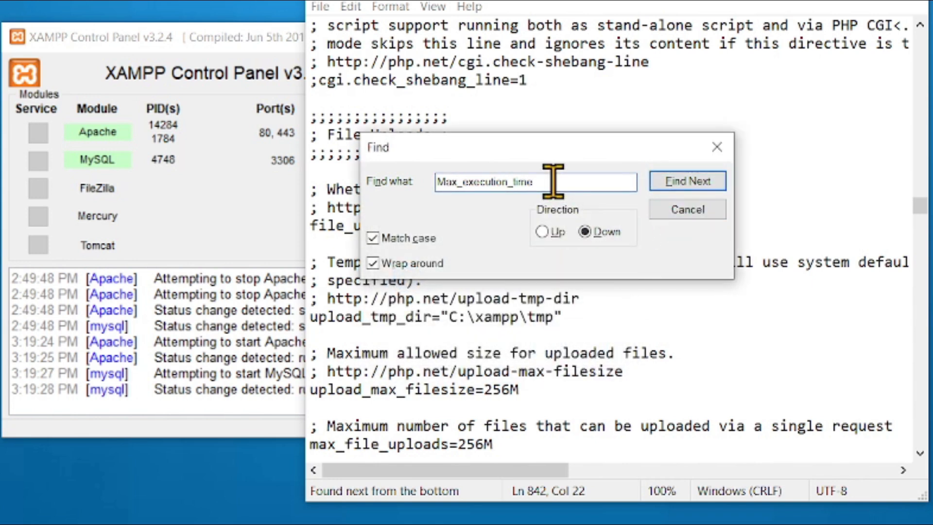
key(Return)
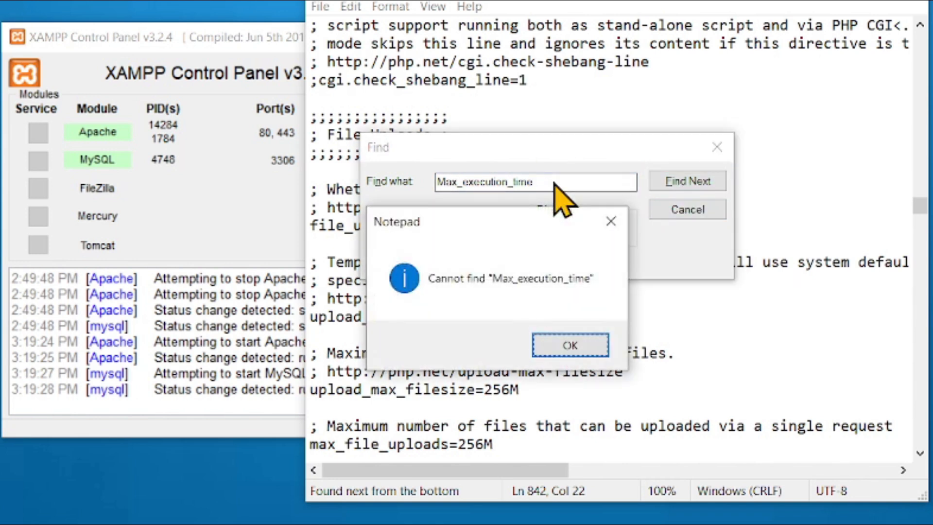
click(568, 344)
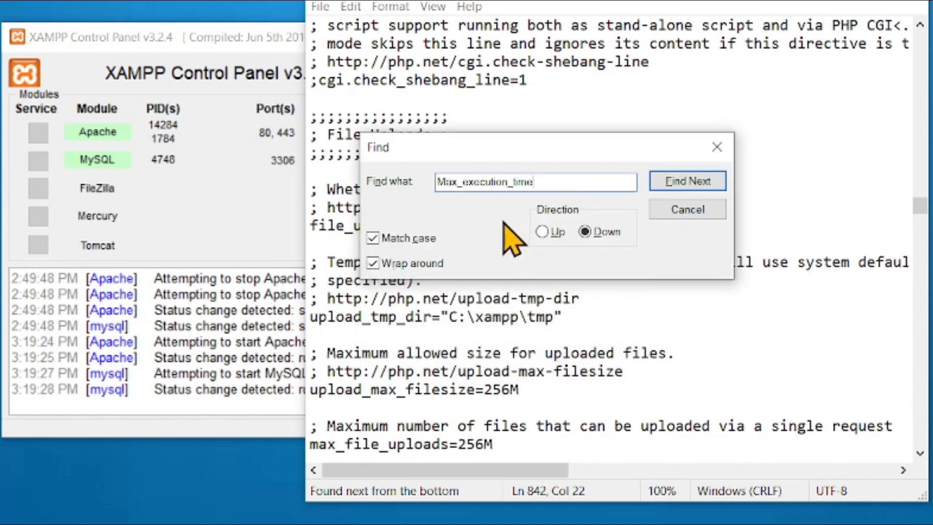
- Search php.ini for max_execution_time in lowercase and enter 120 as its value
click(443, 182)
text(m)
key(Return)
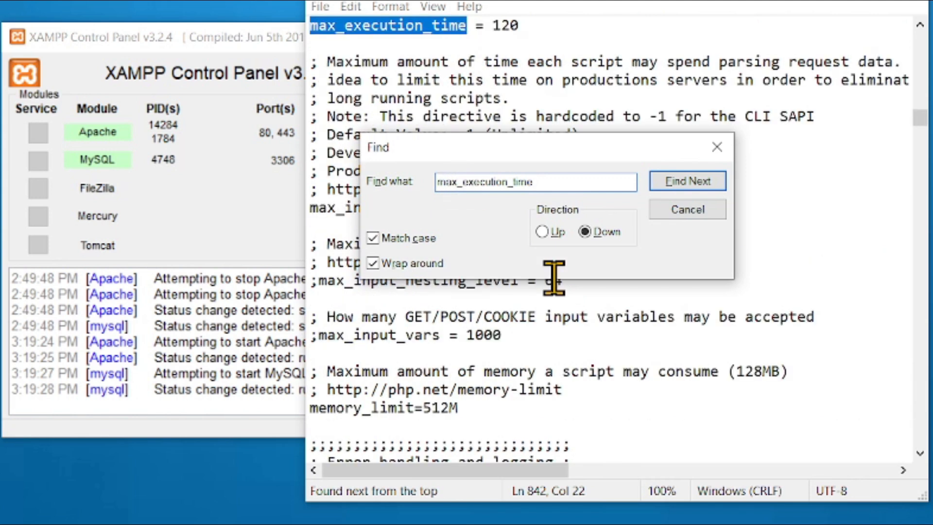
click(539, 25)
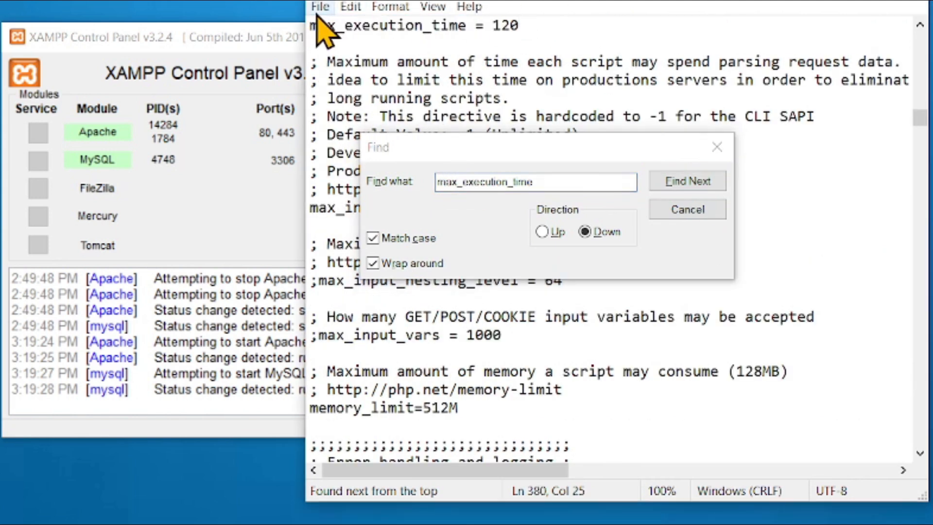
drag(535, 28, 499, 28)
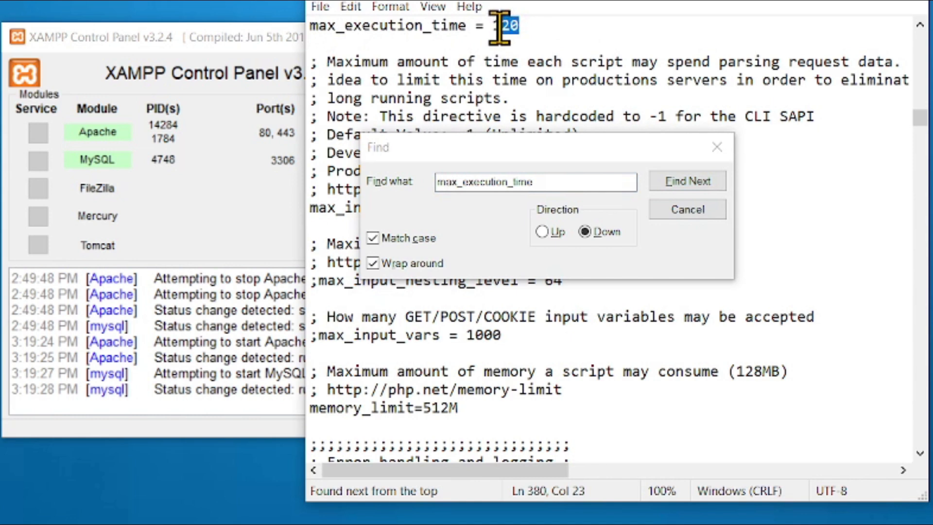
key(shift+Left)
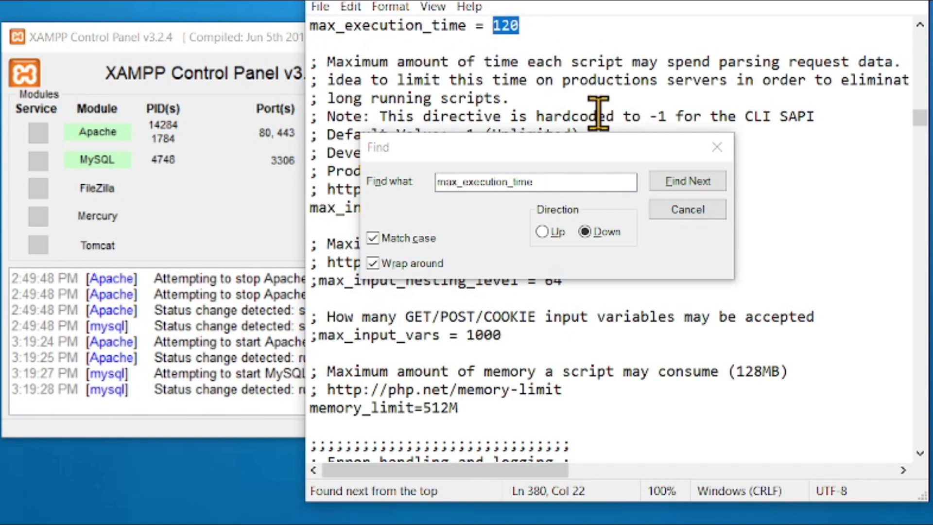
text(120)
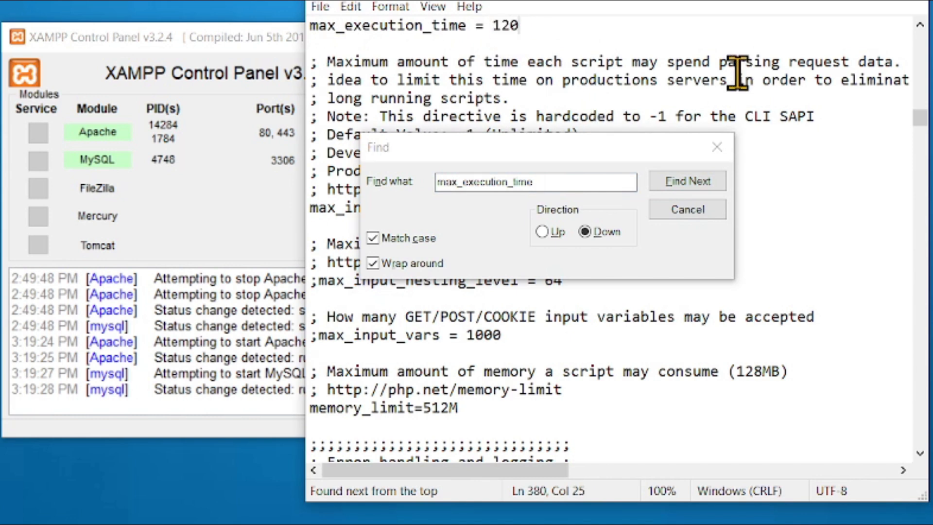
- Dismiss the search, save the edited php.ini file and close it
click(704, 209)
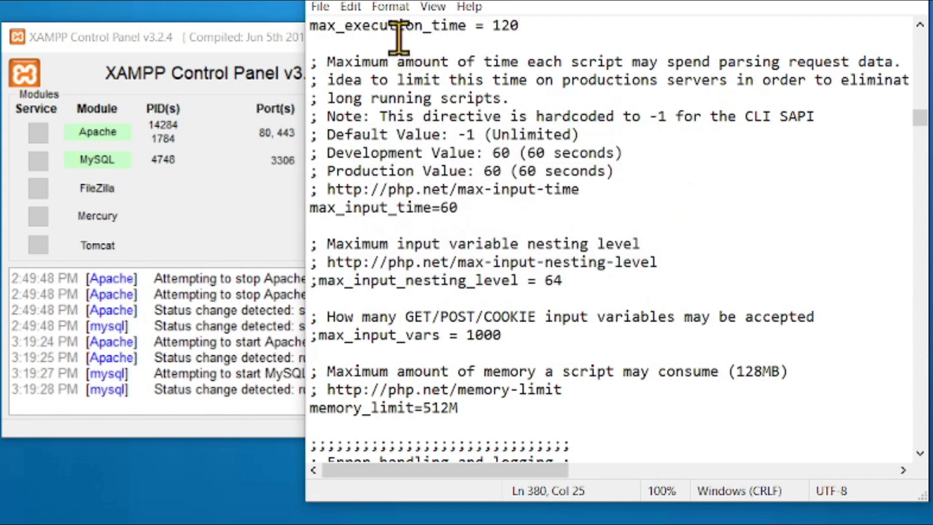
click(318, 6)
click(347, 84)
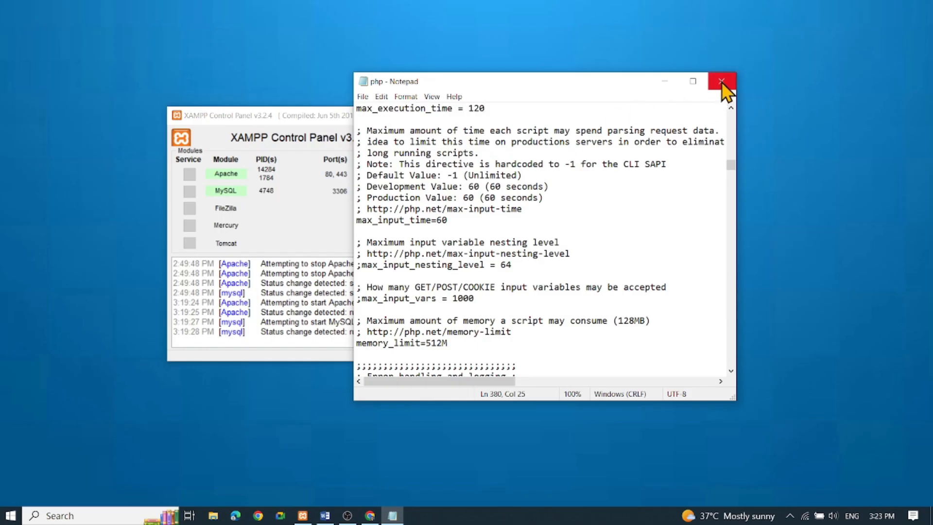
click(721, 81)
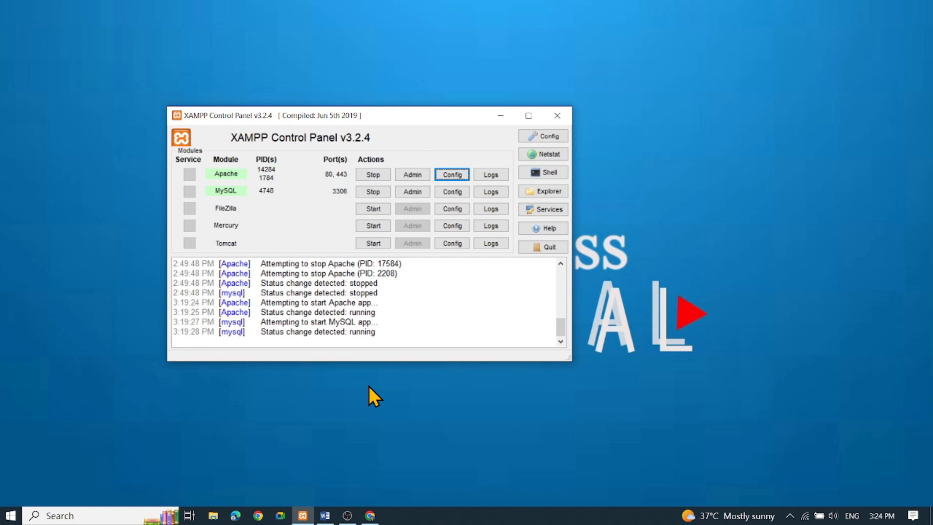
- Switch to Chrome and show the WordPress.org download page
click(373, 517)
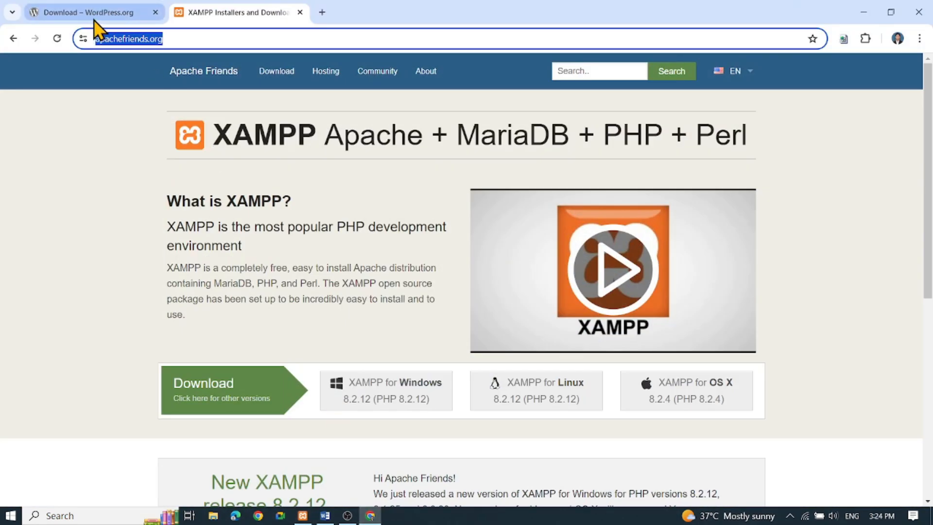
click(95, 19)
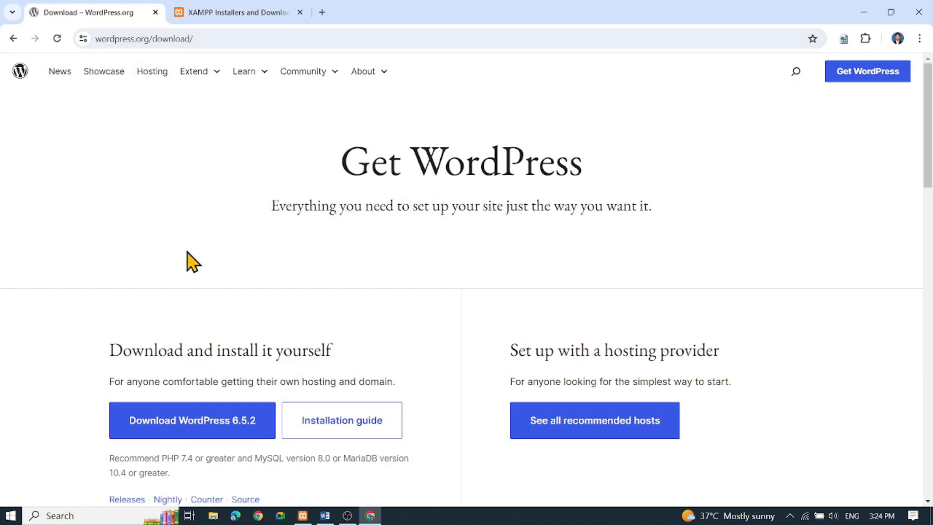
- Switch to File Explorer and open the Wordpress101 folder in Downloads
scroll(160, 194, down, 1)
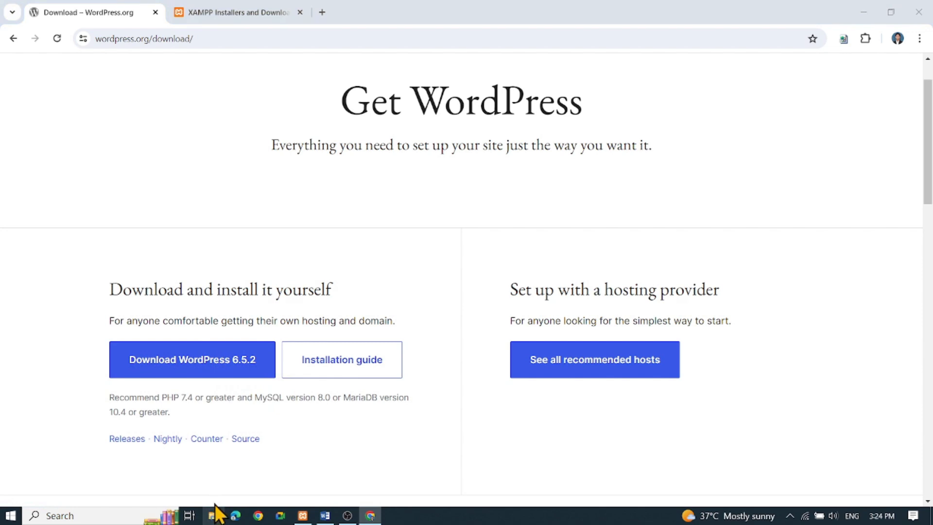
key(super+e)
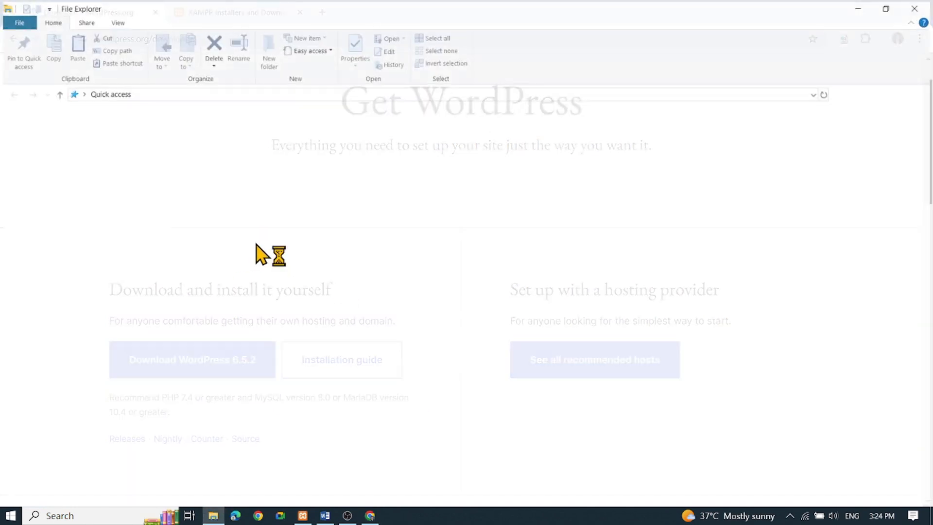
double_click(71, 200)
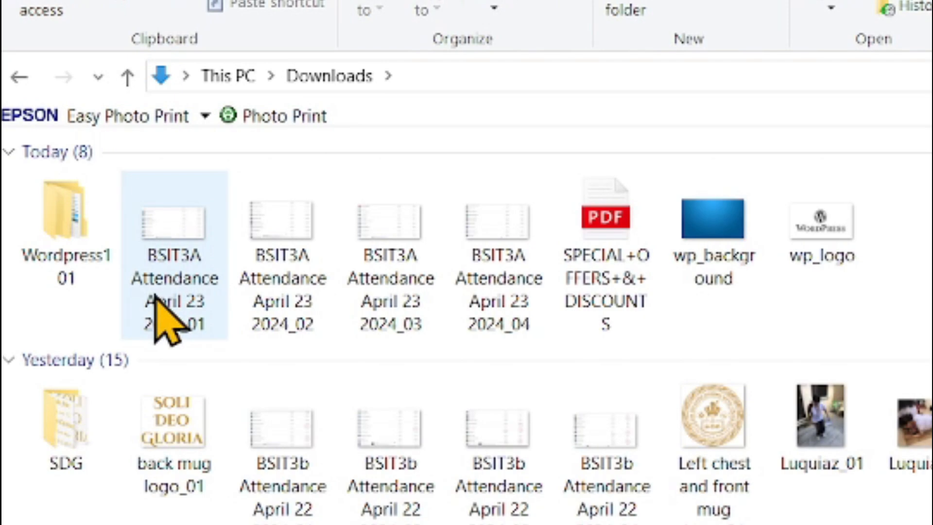
click(81, 236)
double_click(82, 236)
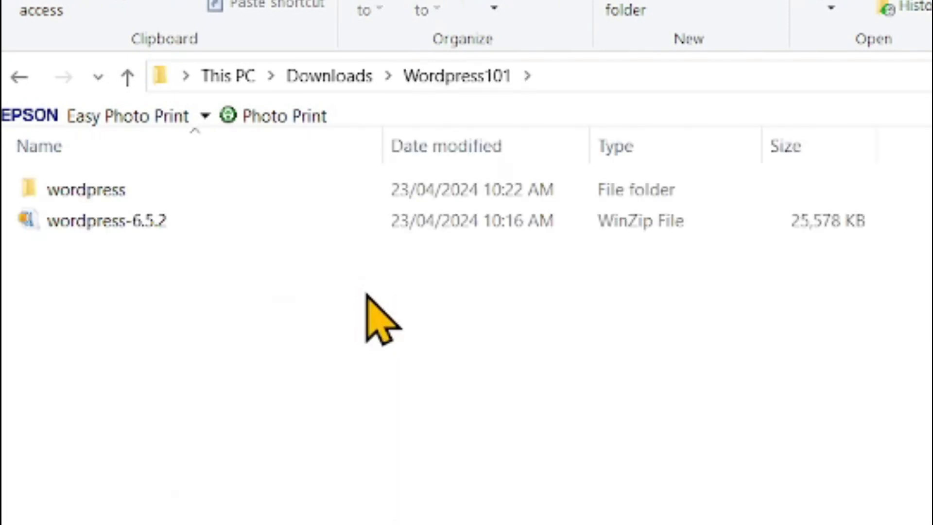
- Copy the extracted wordpress folder, not the wordpress-6.5.2 archive, from Wordpress101
click(180, 222)
right_click(180, 221)
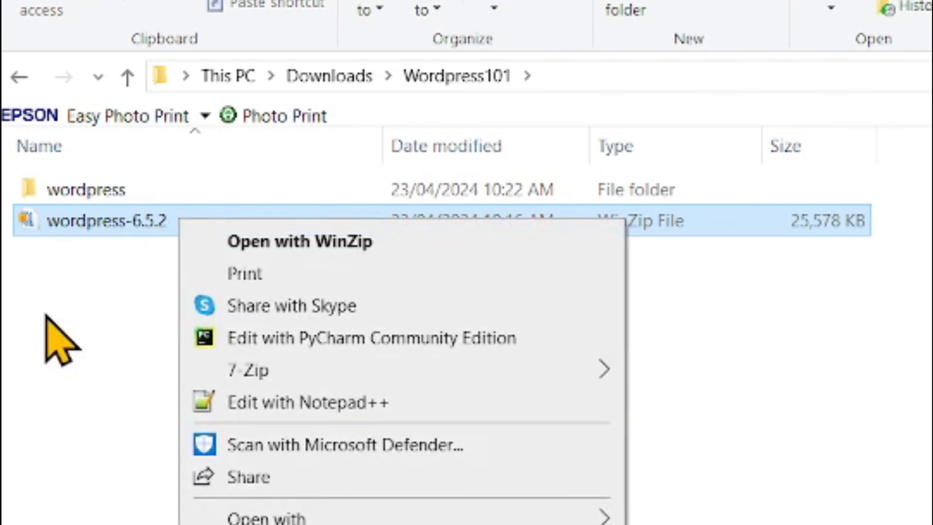
click(46, 333)
click(100, 183)
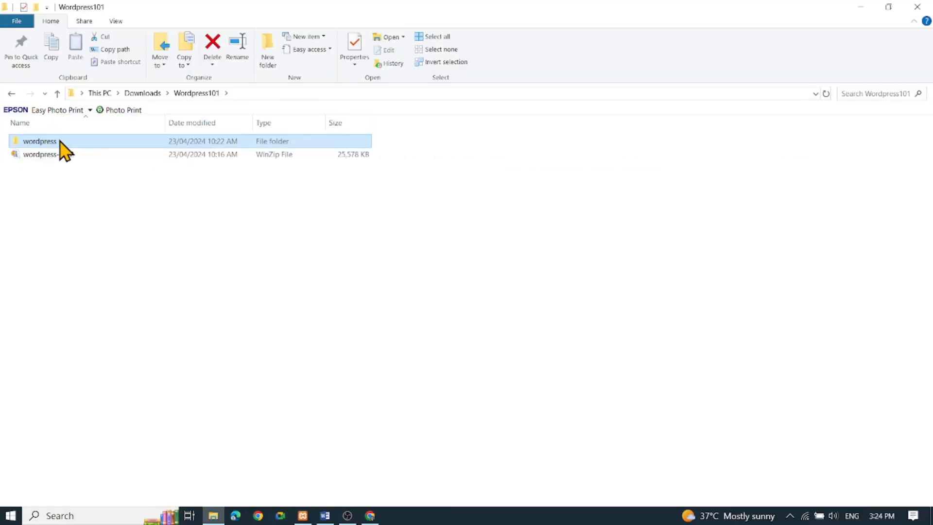
right_click(59, 141)
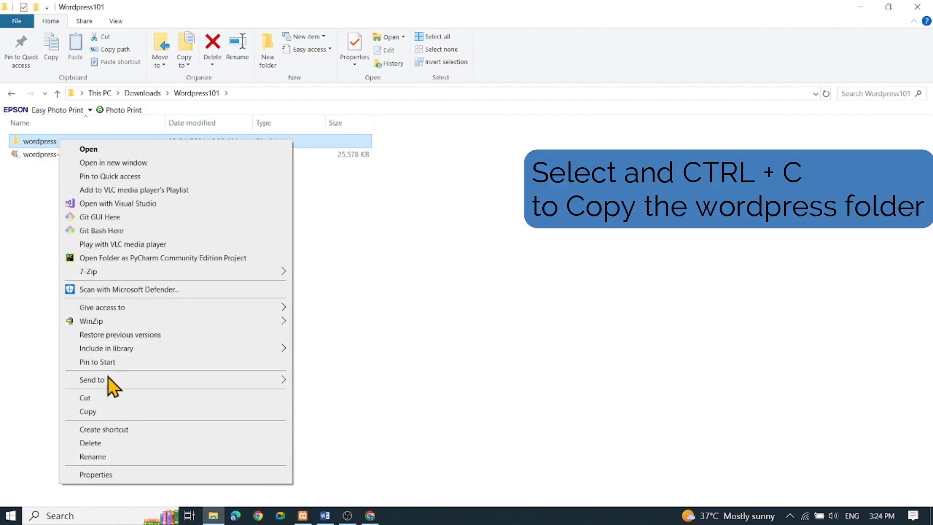
click(103, 411)
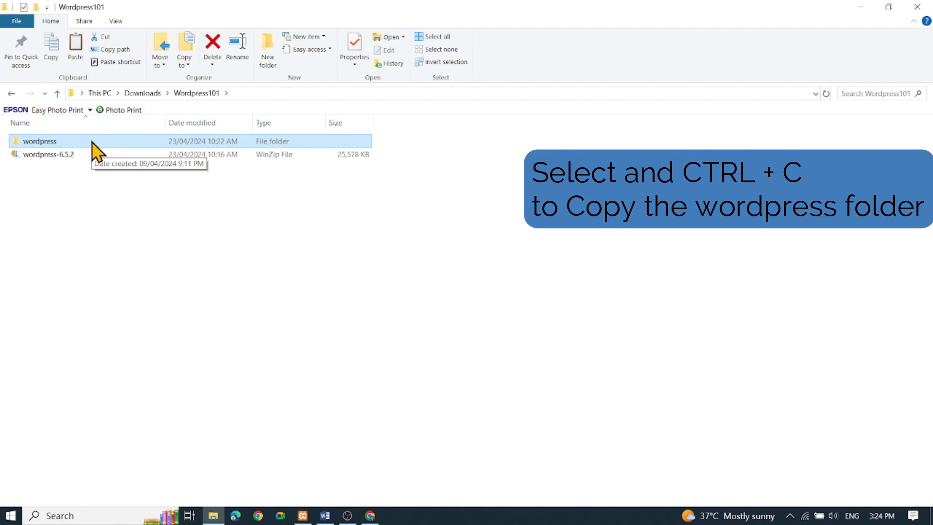
- In a second File Explorer window, open the htdocs folder inside xampp on Local Disk (C:)
click(213, 515)
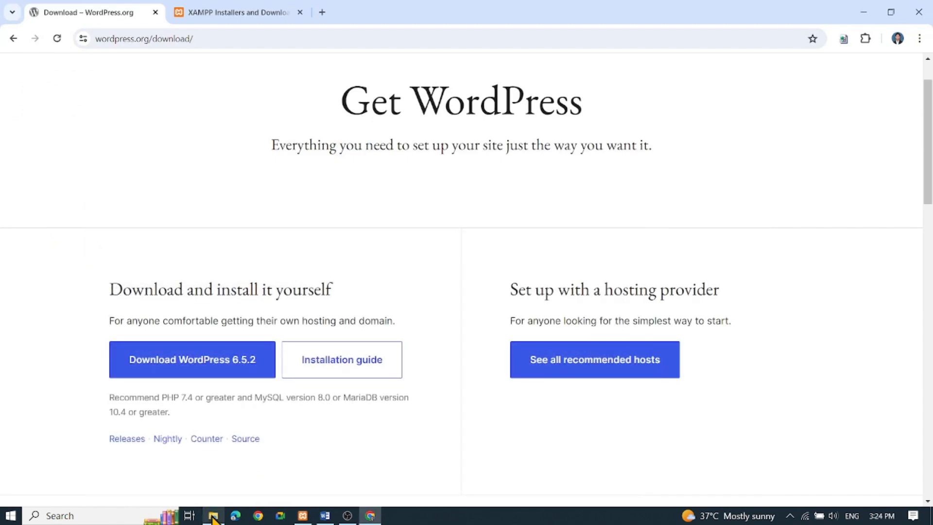
click(214, 516)
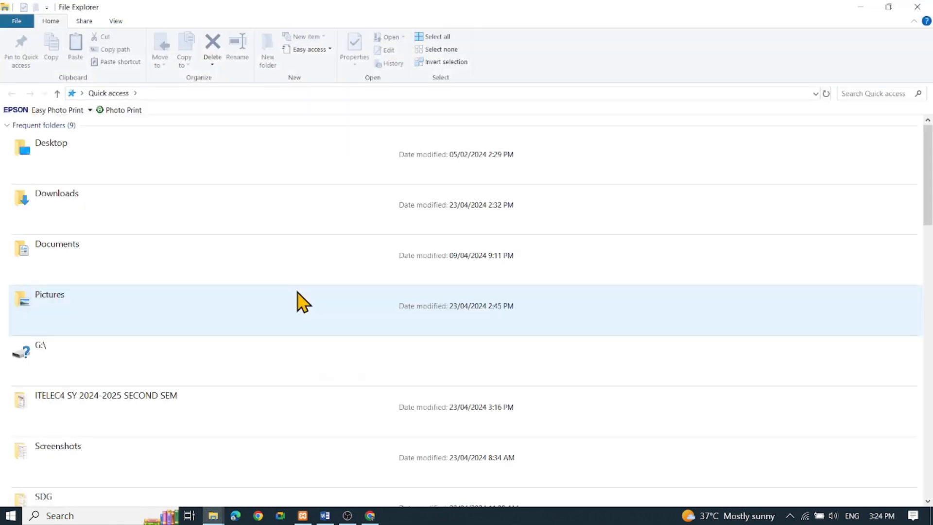
click(82, 93)
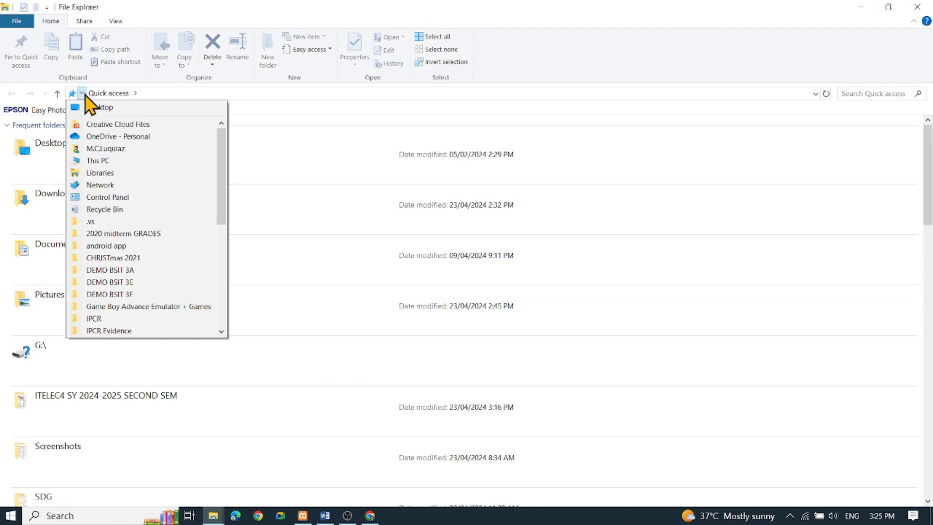
click(97, 160)
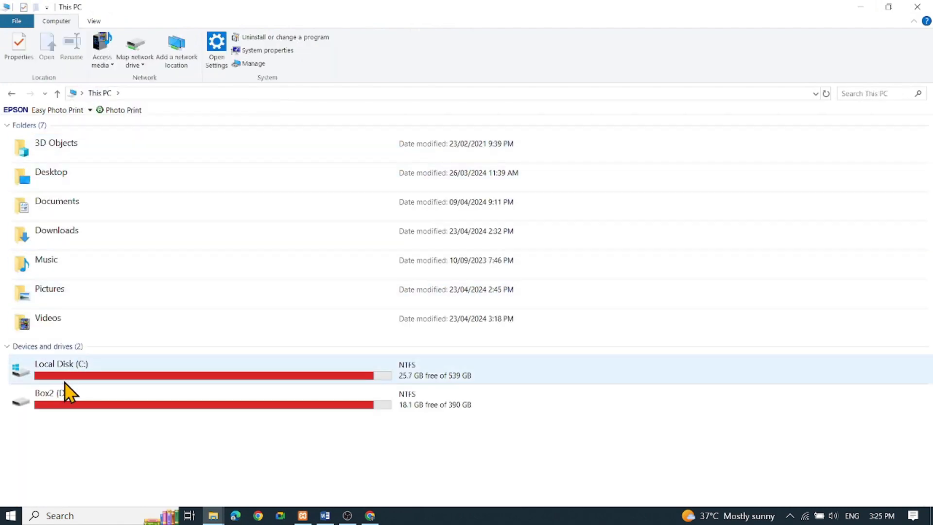
double_click(63, 377)
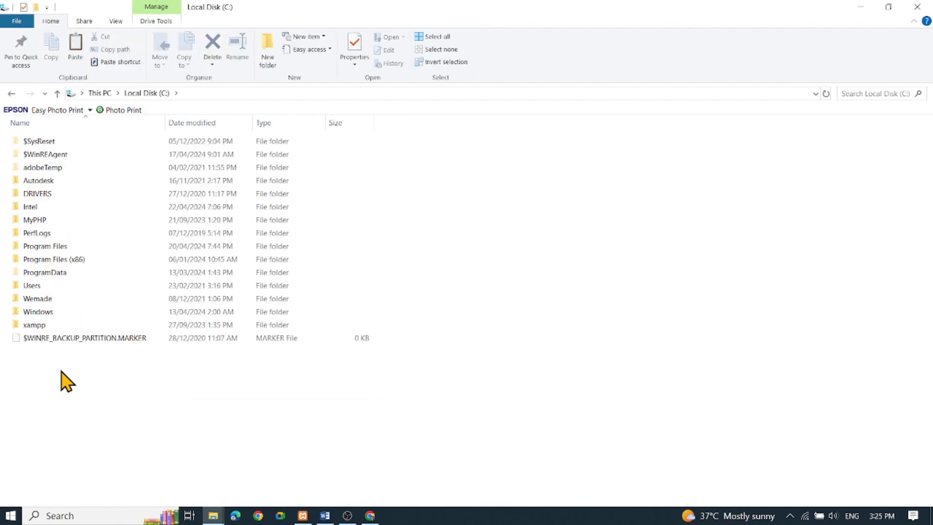
click(46, 327)
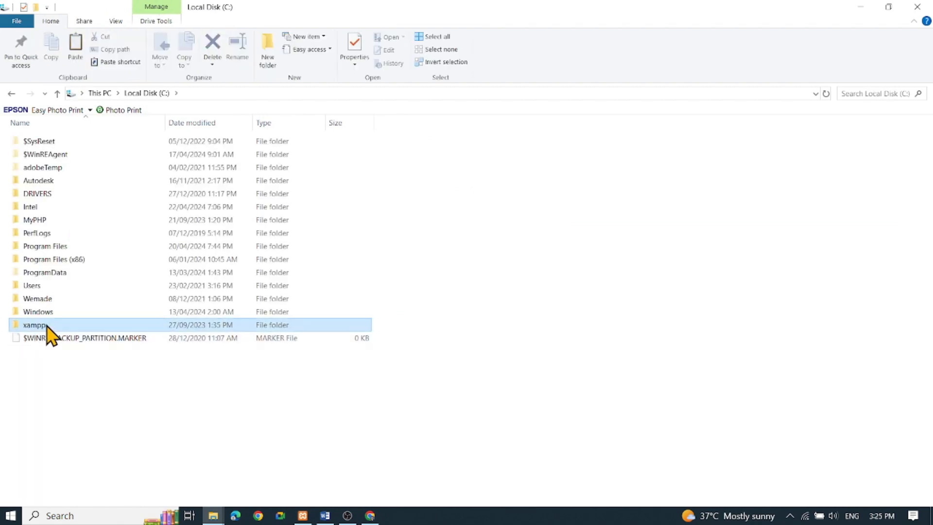
double_click(62, 327)
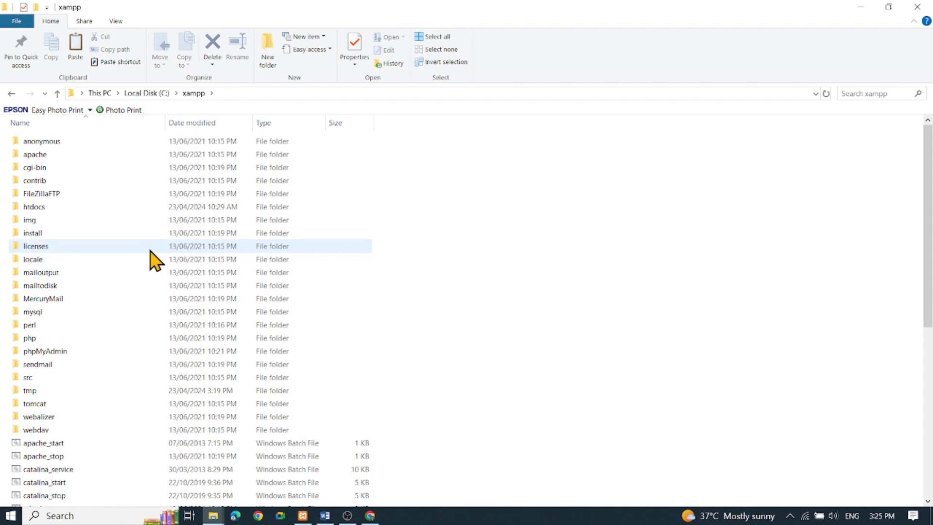
click(43, 214)
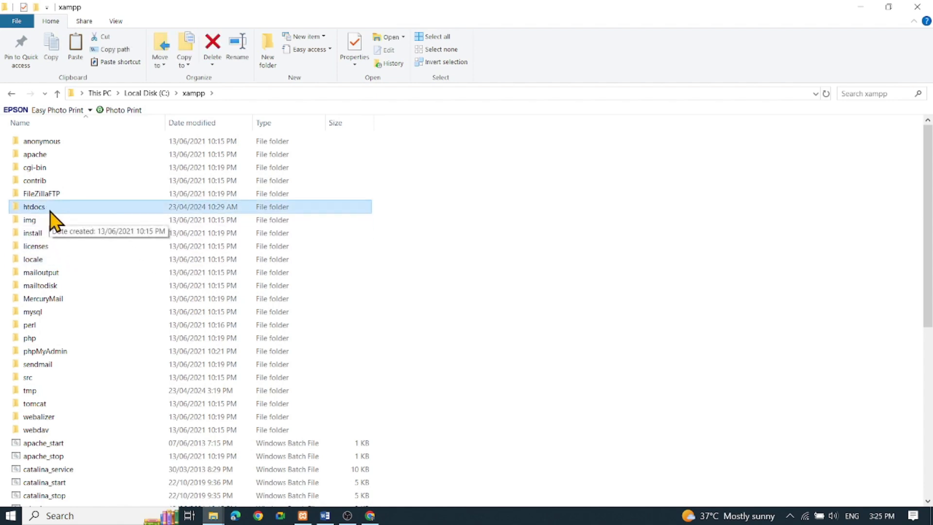
double_click(50, 211)
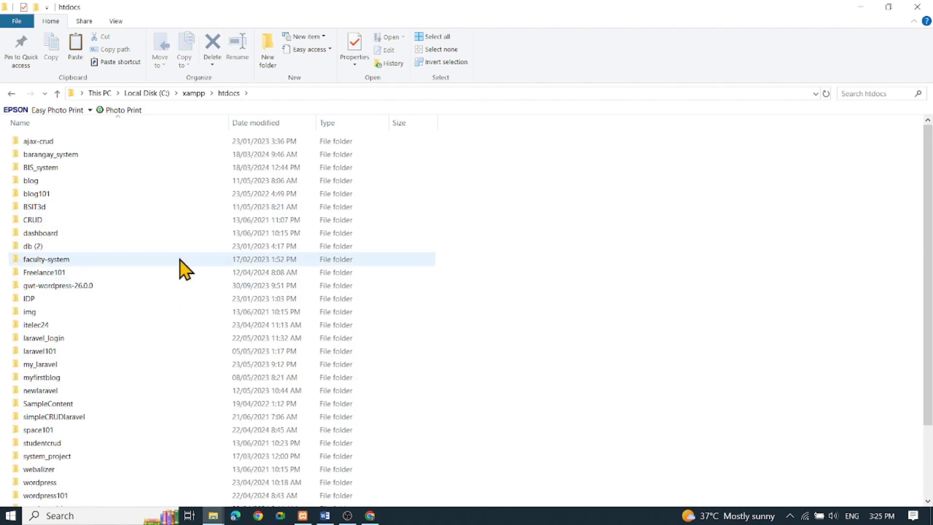
- Rename the existing wordpress folder in htdocs as wordpress_01
scroll(131, 321, down, 2)
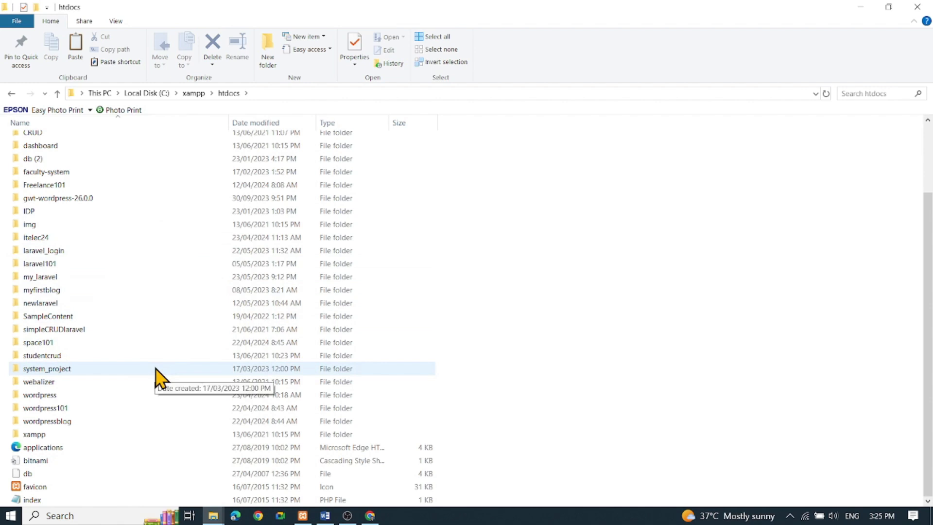
right_click(73, 395)
right_click(49, 395)
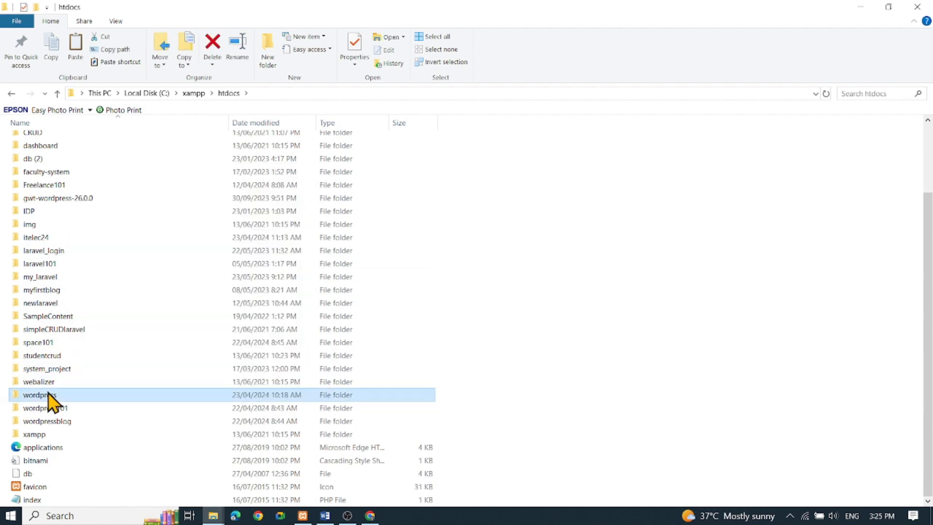
click(84, 364)
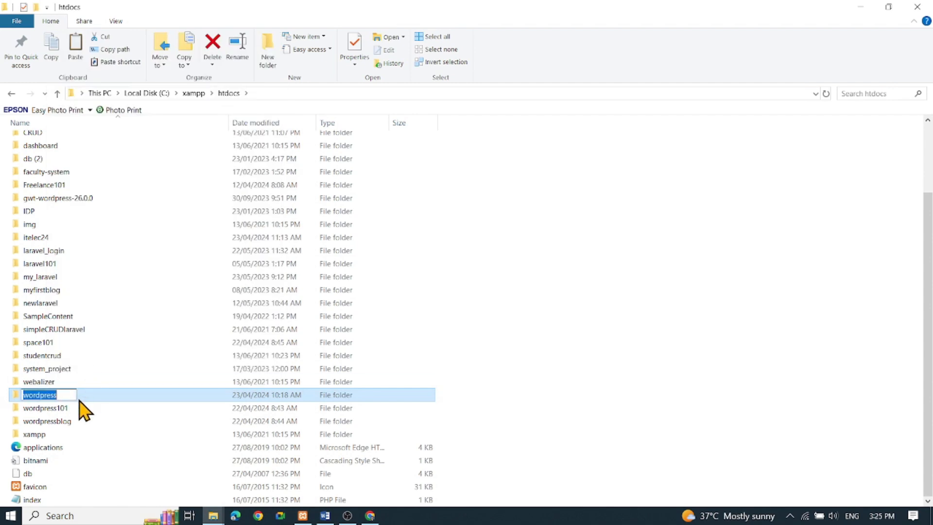
key(End)
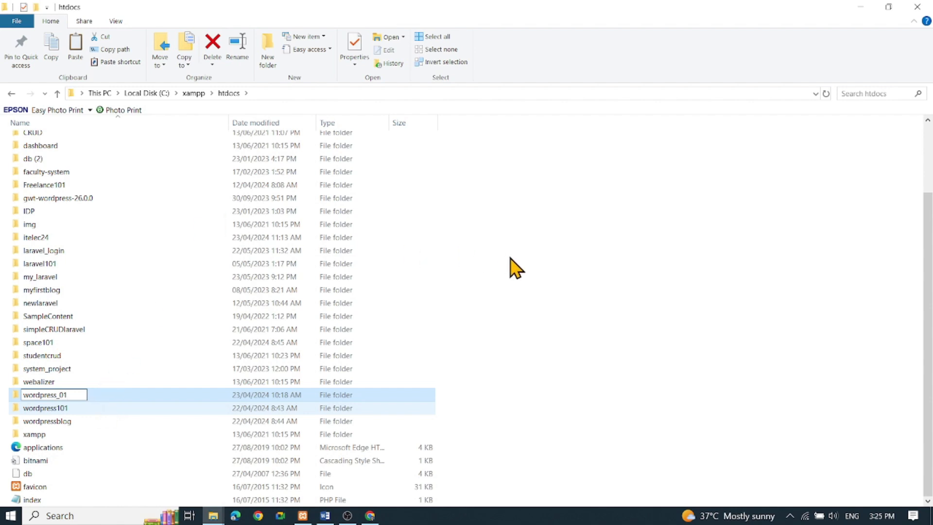
key(Return)
- Paste the copied wordpress folder into htdocs and let the copying finish
click(485, 318)
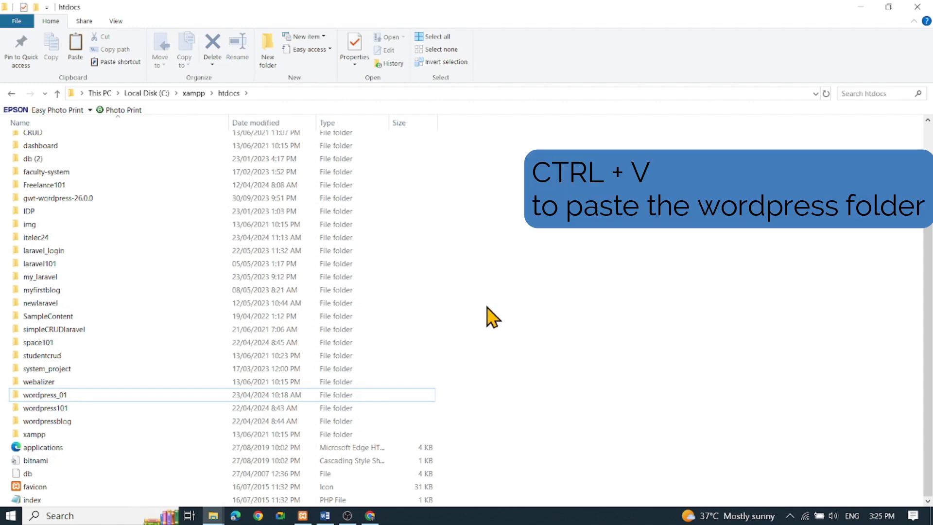
key(ctrl+v)
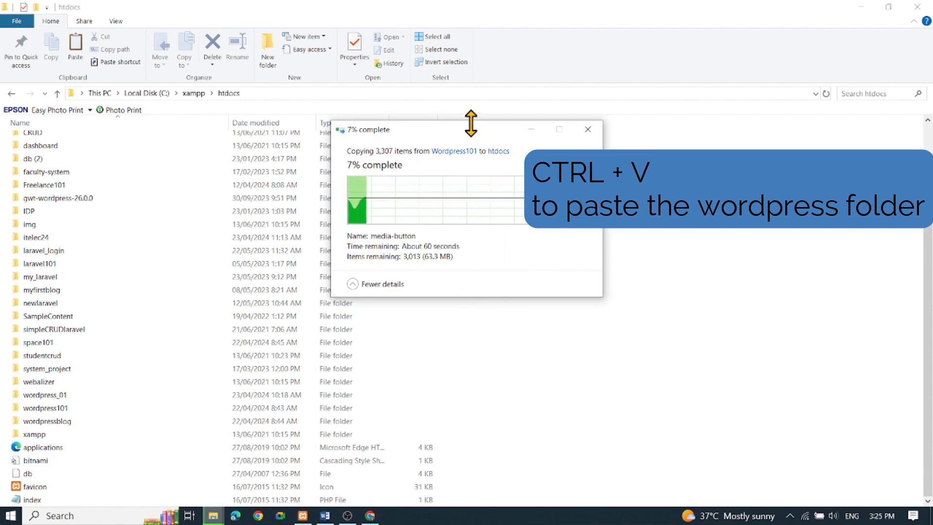
drag(471, 131, 339, 194)
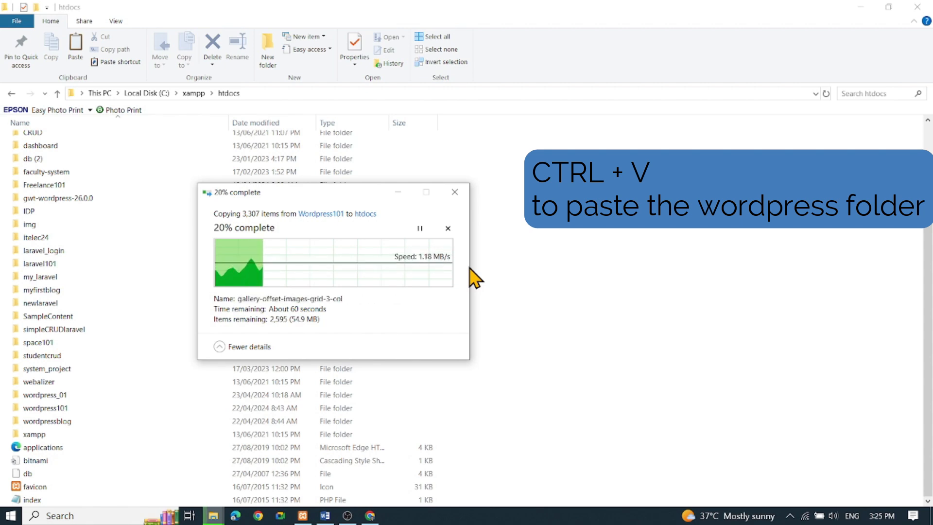
key(alt+Tab)
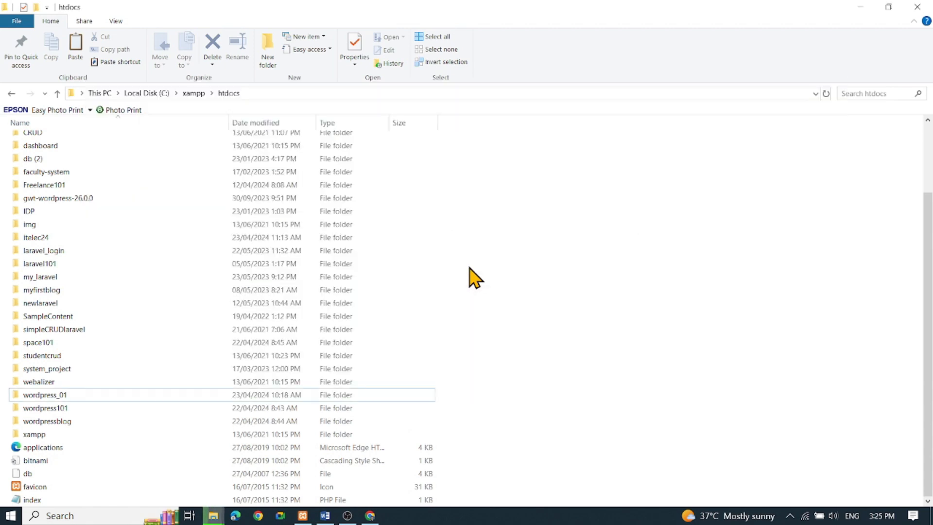
key(alt+Tab)
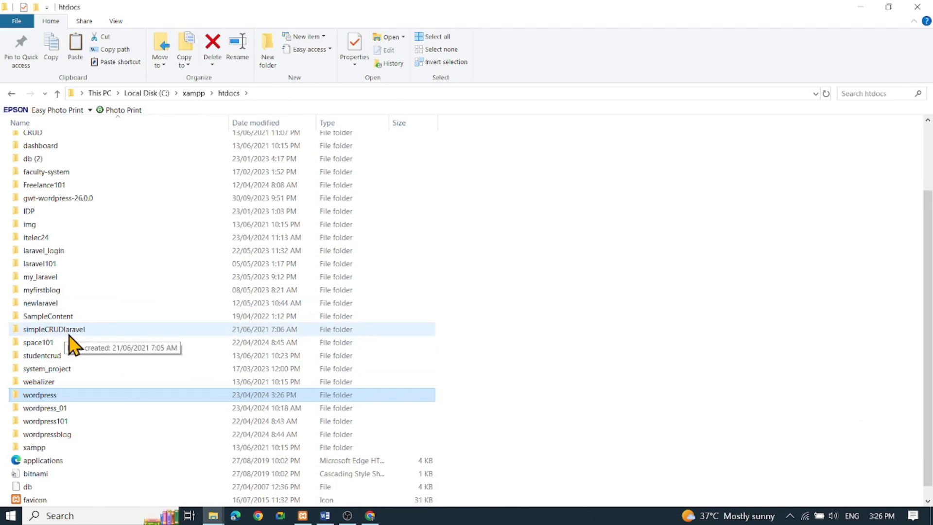
- Rename the newly pasted wordpress folder in htdocs as wp_tutorial
right_click(56, 397)
click(90, 368)
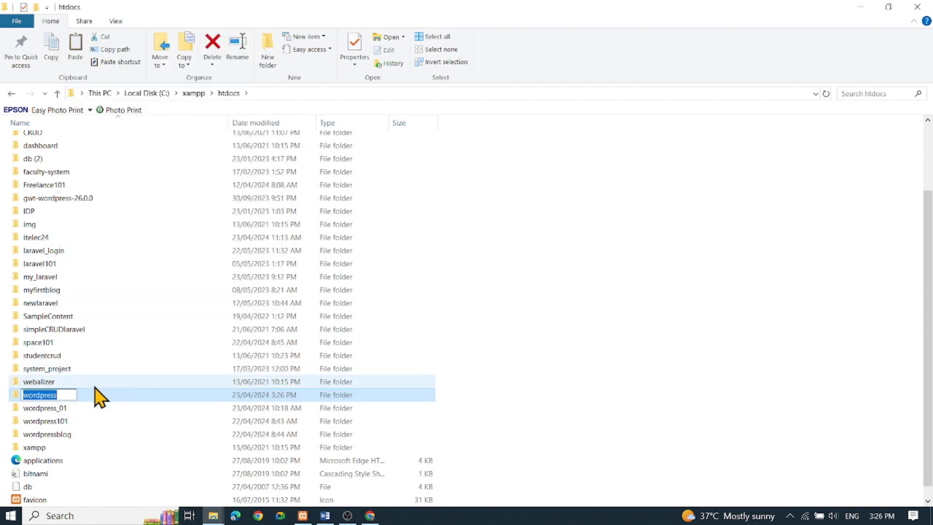
text(wp_tutorial)
key(Return)
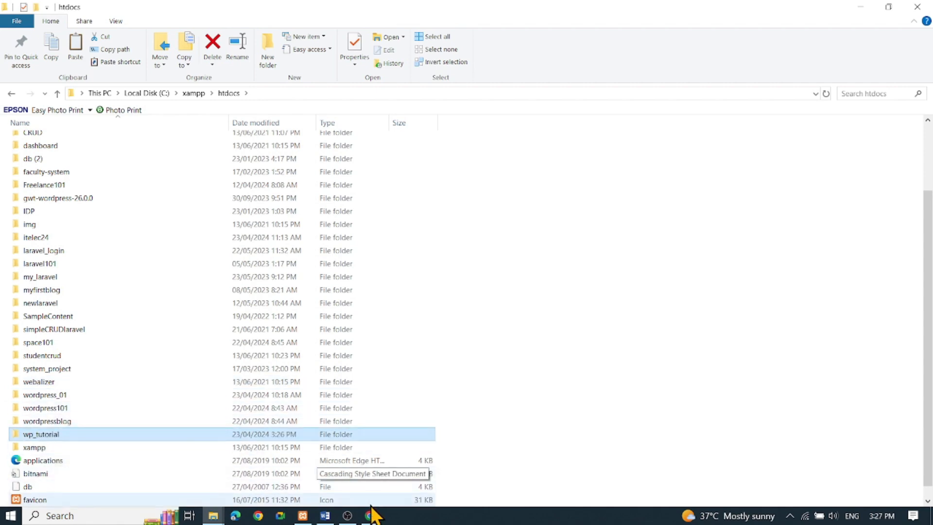
- Switch to the XAMPP Control Panel, open Apache's admin page in the browser, and load localhost/wp_tutorial/ instead
click(304, 515)
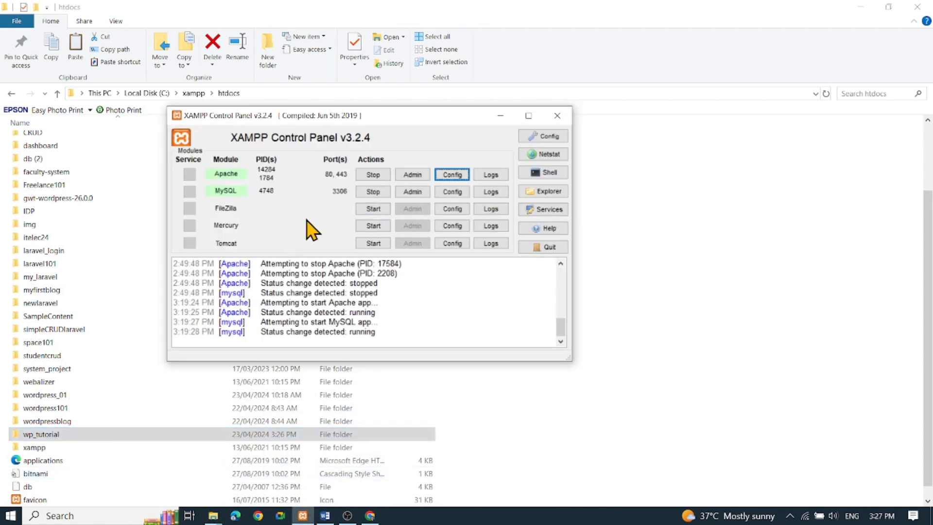
click(411, 176)
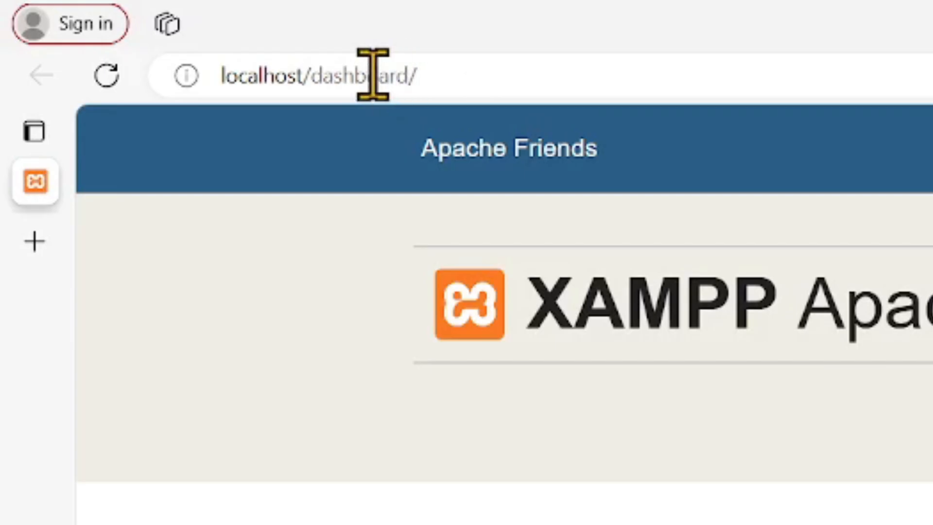
double_click(154, 31)
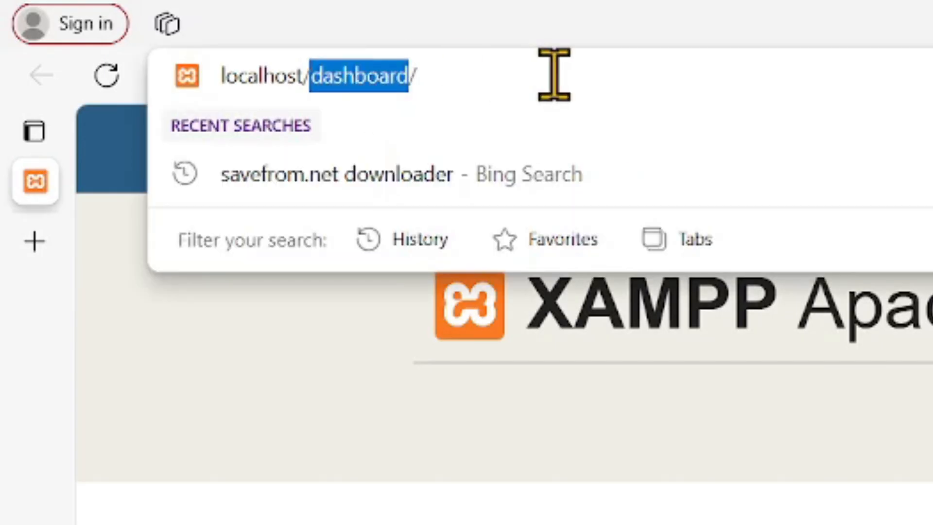
text(wp)
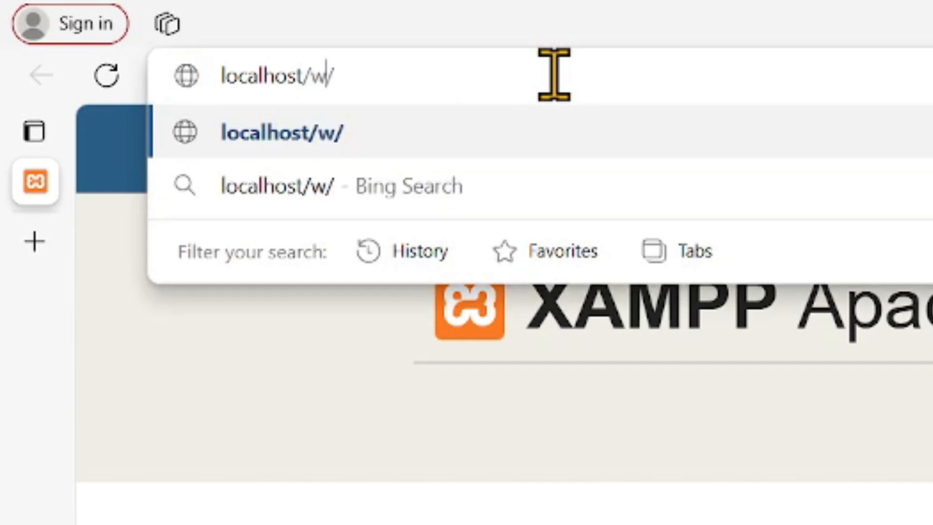
text(_)
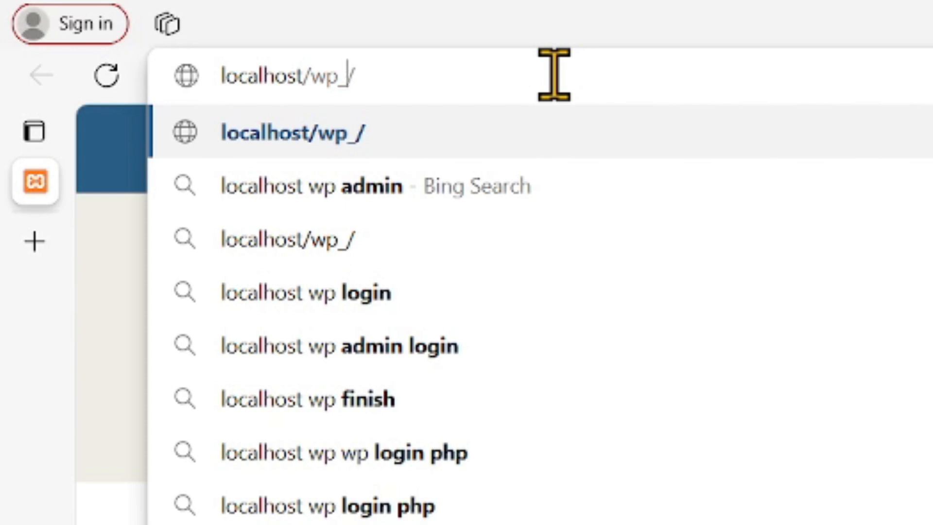
text(tutora)
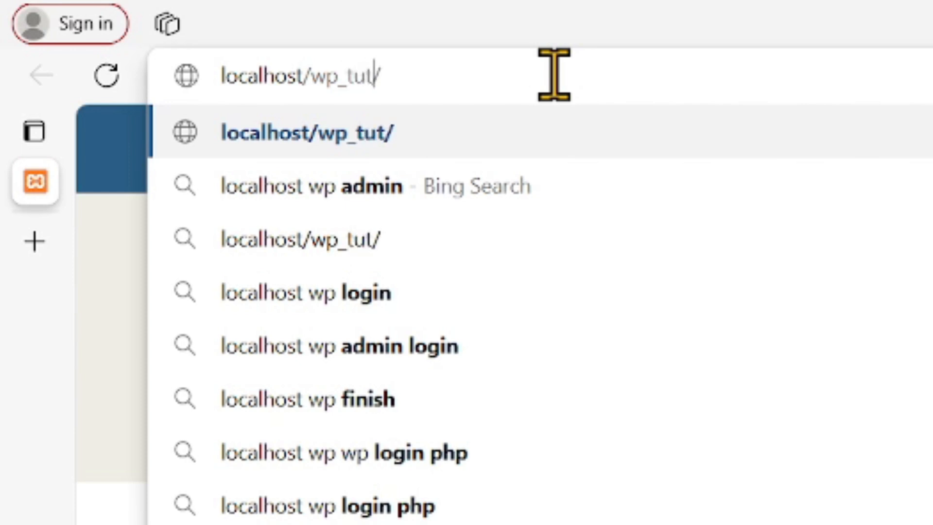
key(BackSpace)
text(ial)
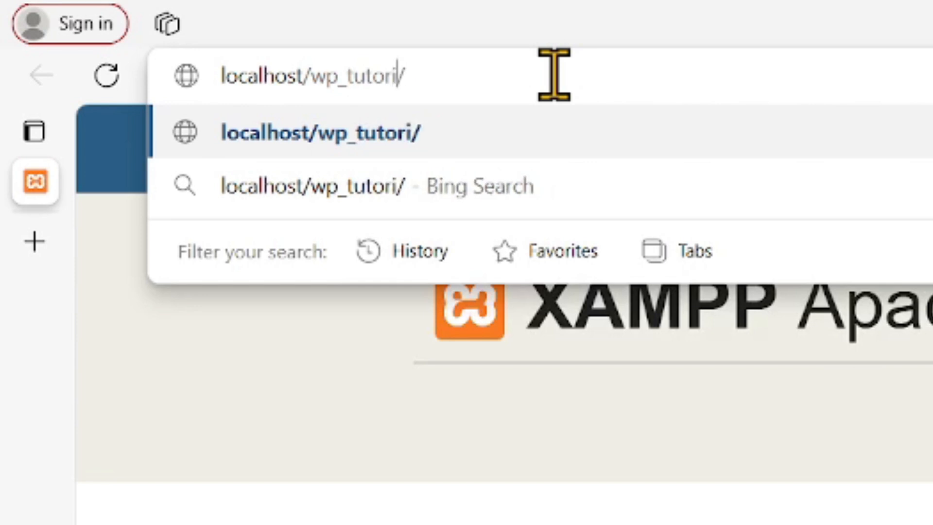
key(Return)
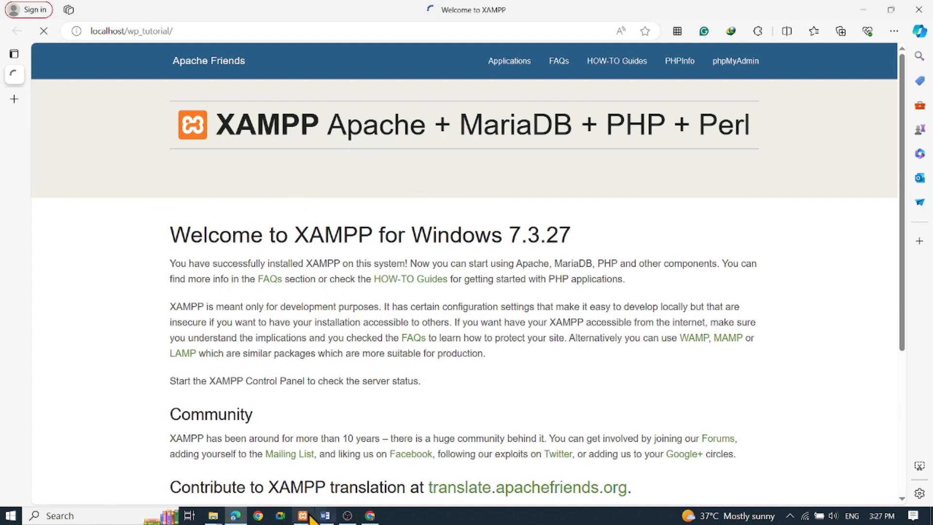
- Open phpMyAdmin for MySQL from the XAMPP Control Panel and bring up the form for adding a user account
mouse_move(302, 517)
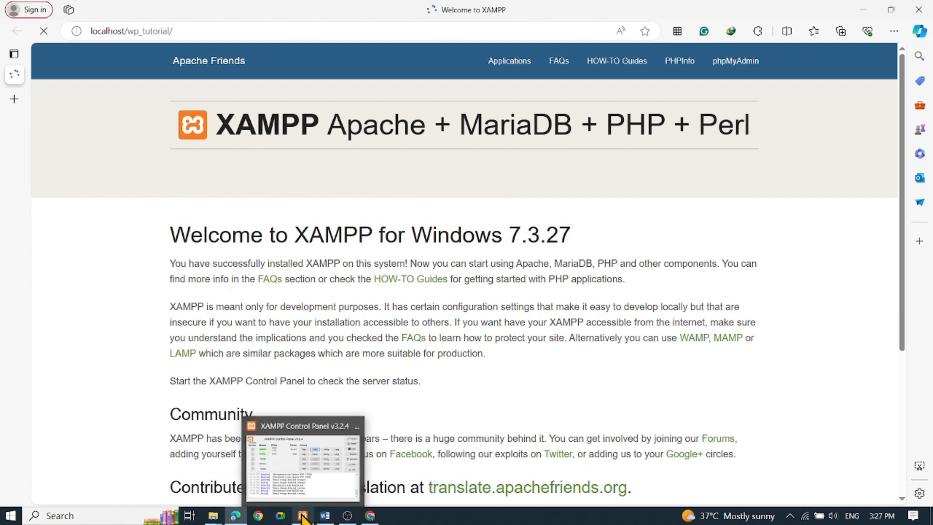
click(293, 467)
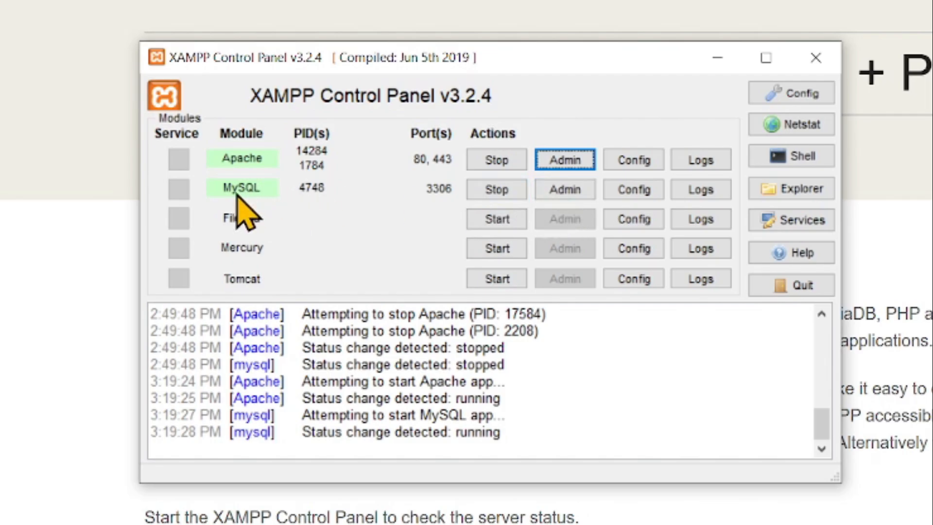
click(566, 192)
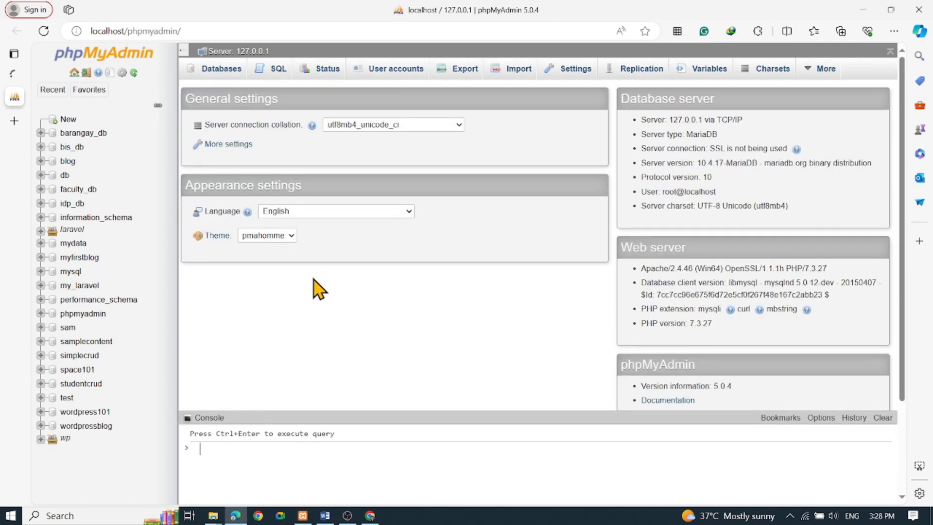
click(232, 55)
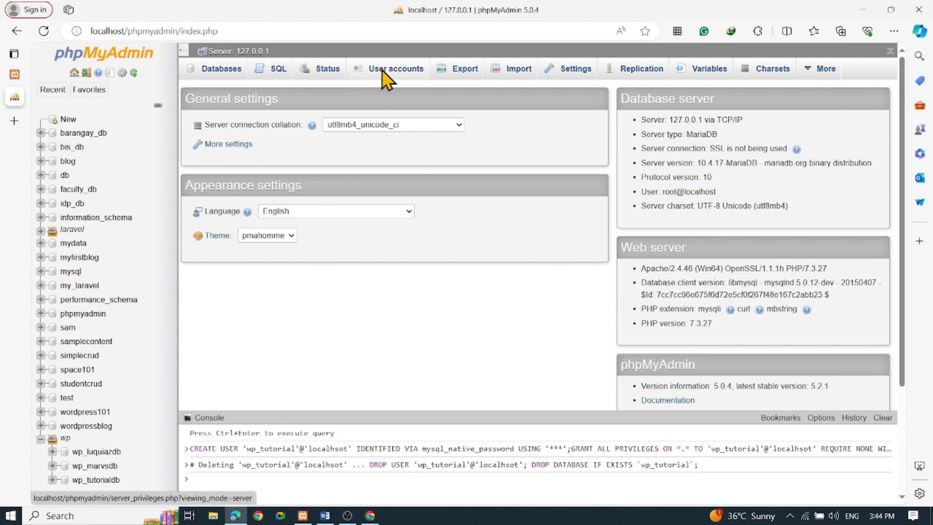
click(384, 78)
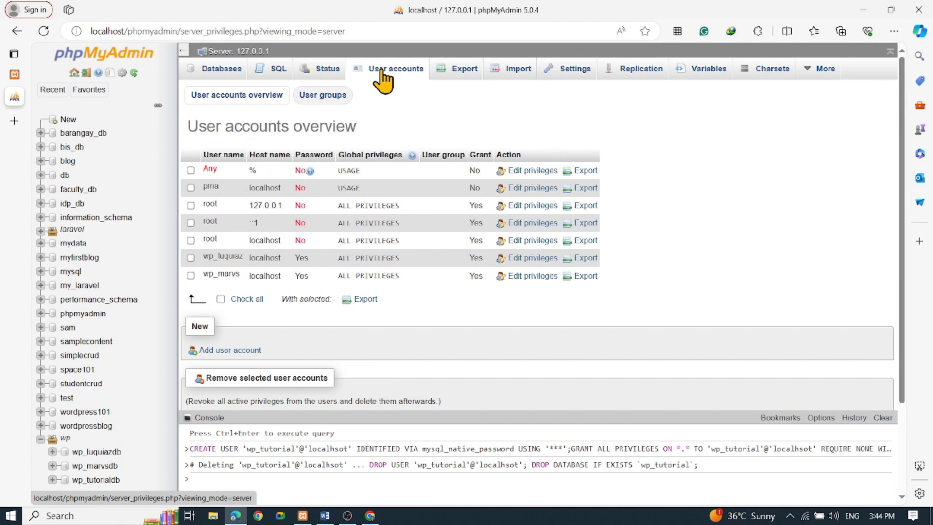
click(232, 351)
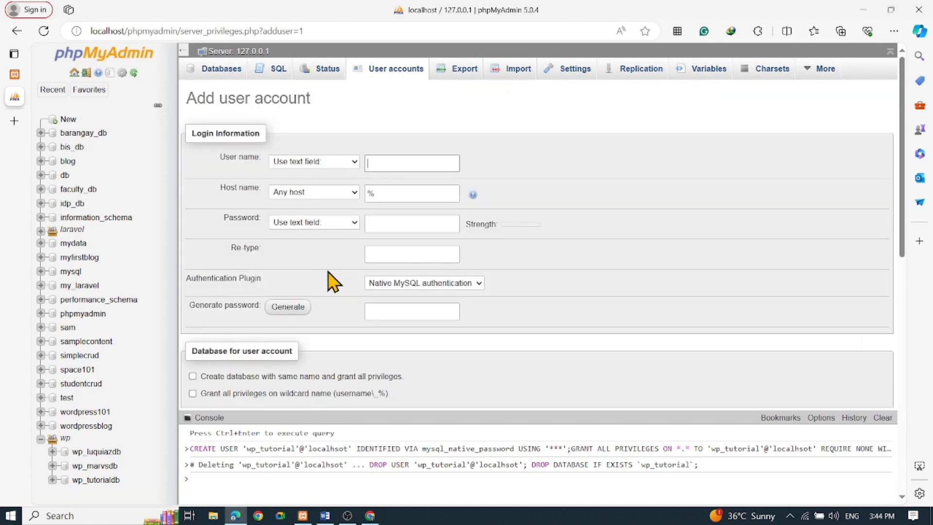
- Set the new account's user name to wp_tutorial and its host name to localhost
text(w)
text(p_tutorial)
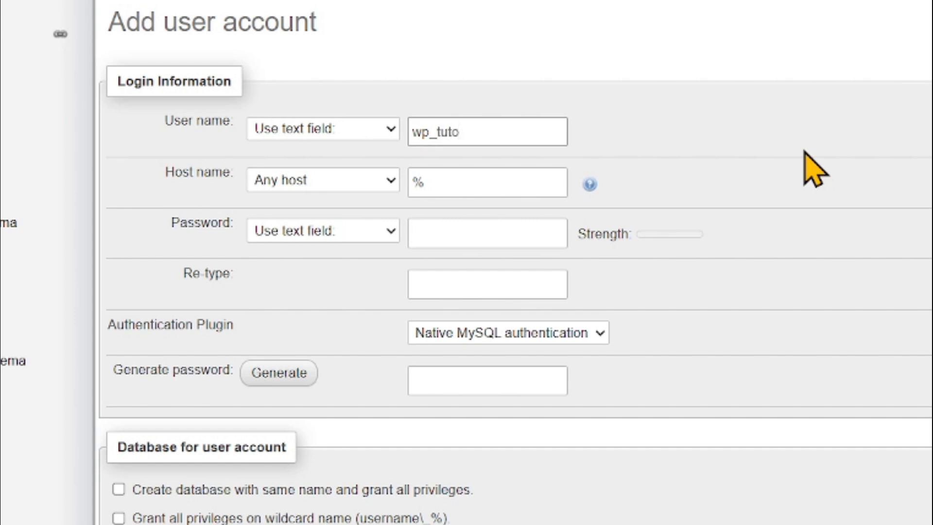
key(Tab)
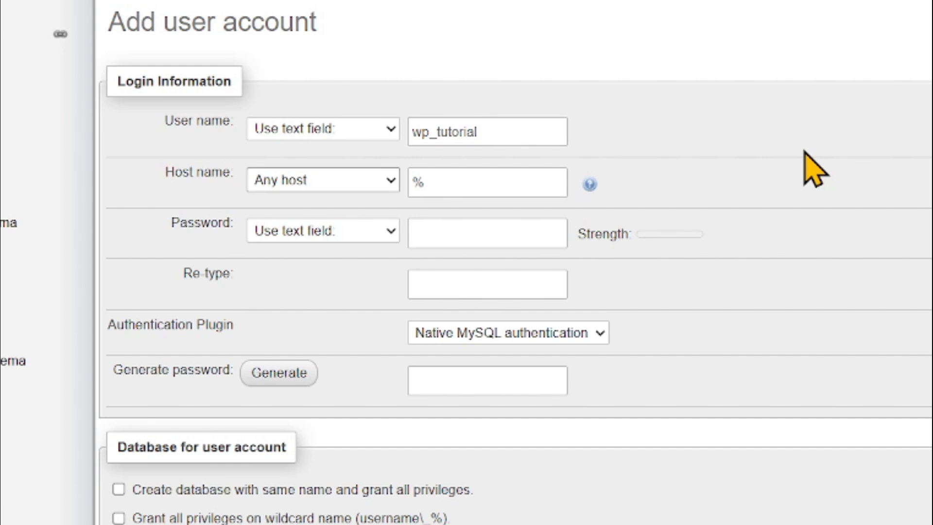
key(Tab)
text(loca)
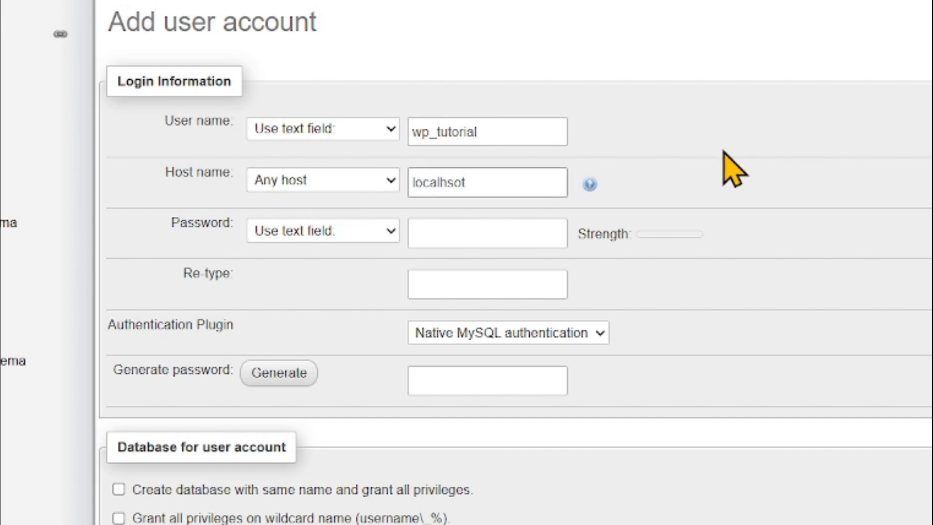
key(BackSpace)
key(BackSpace)
- Enter the new database user's password and repeat it in the Re-type field
click(482, 238)
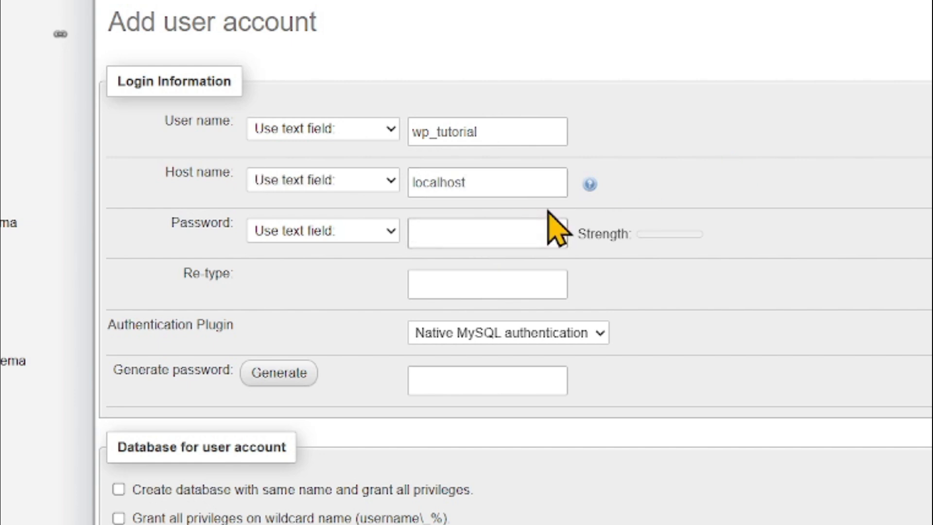
text(•••)
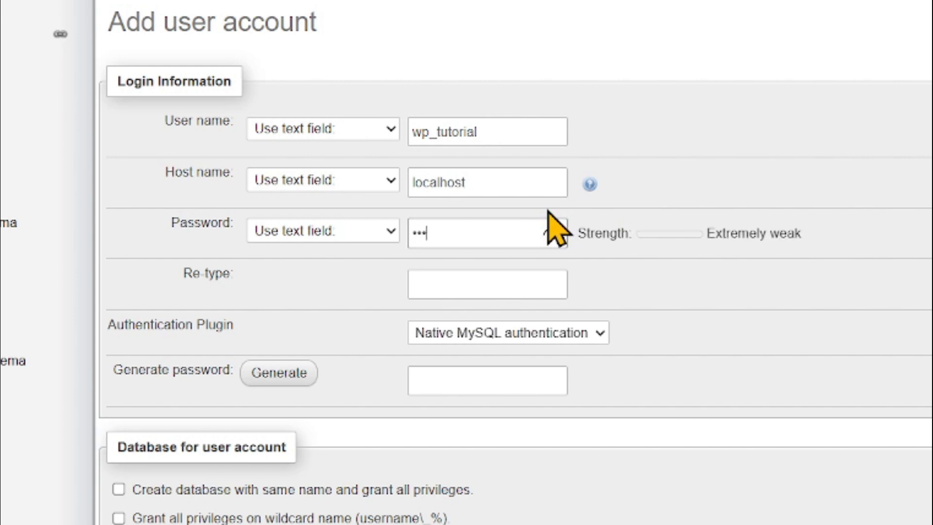
text(•••••)
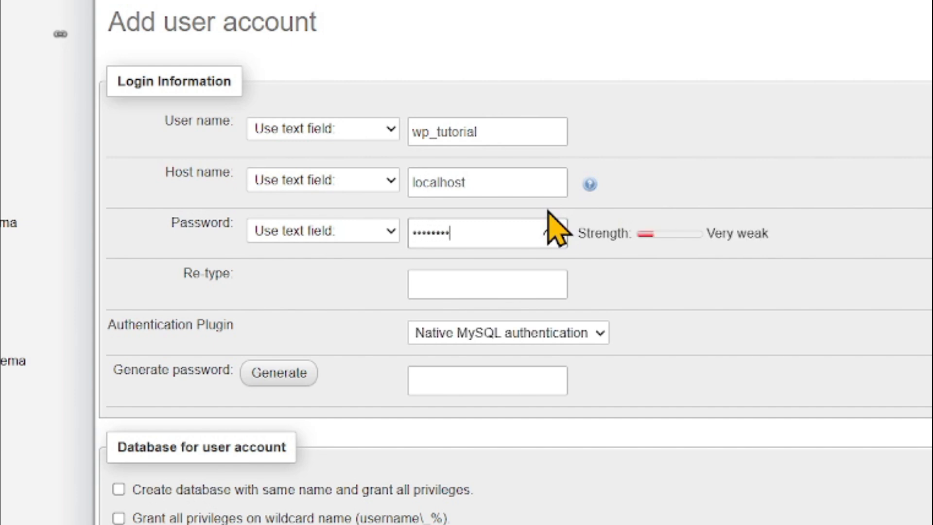
text(••••)
click(552, 234)
click(492, 285)
text(tu)
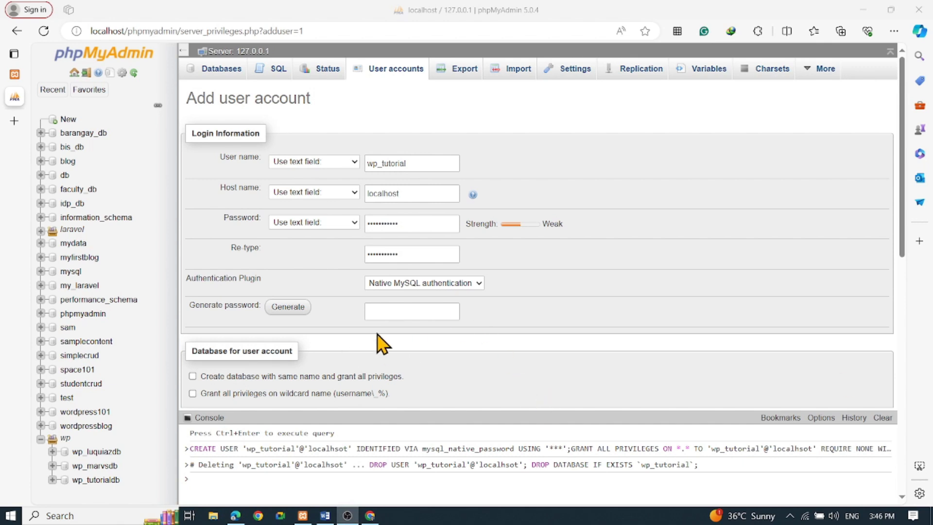
- Grant the new user all global privileges and create the account
scroll(383, 344, down, 3)
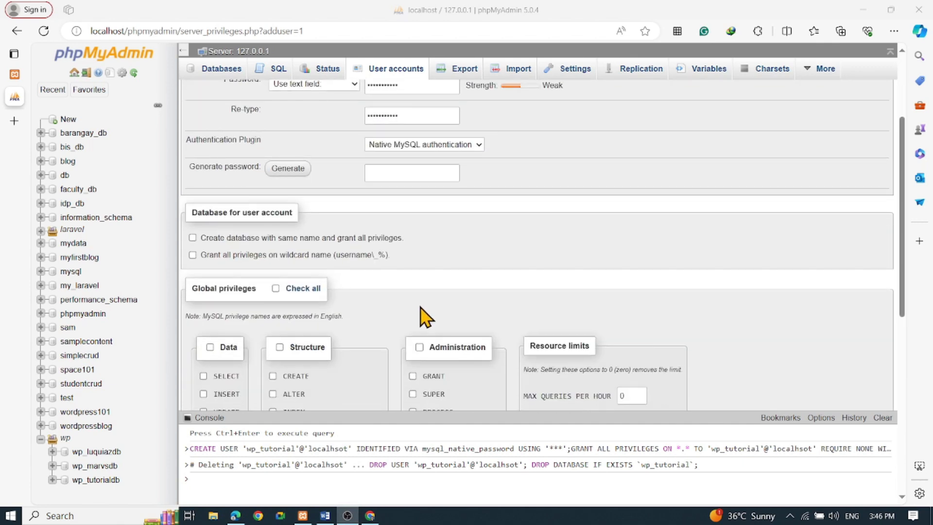
scroll(421, 306, down, 2)
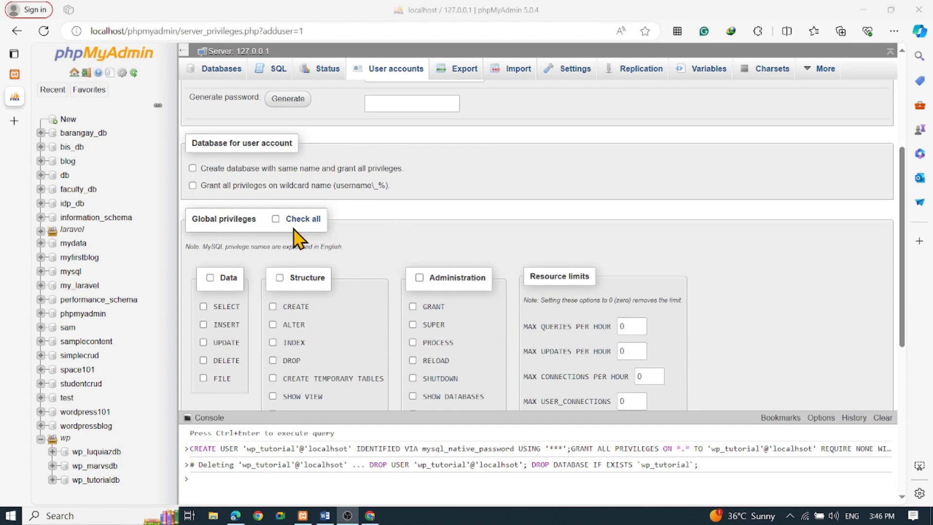
click(275, 218)
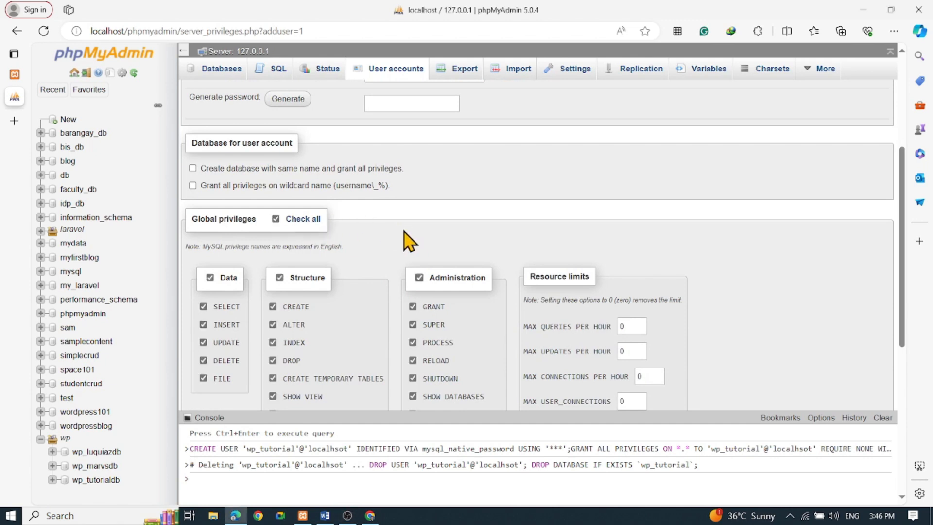
scroll(681, 257, down, 4)
scroll(697, 265, down, 3)
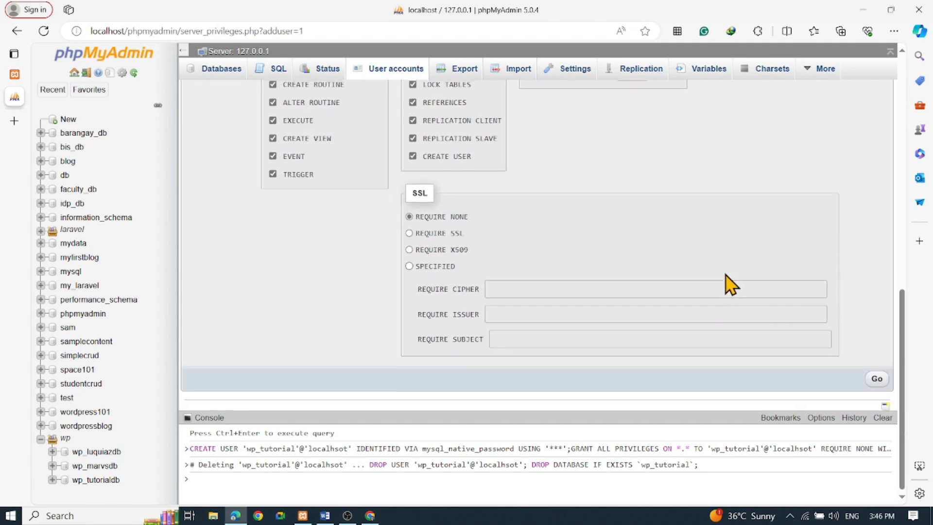
click(877, 378)
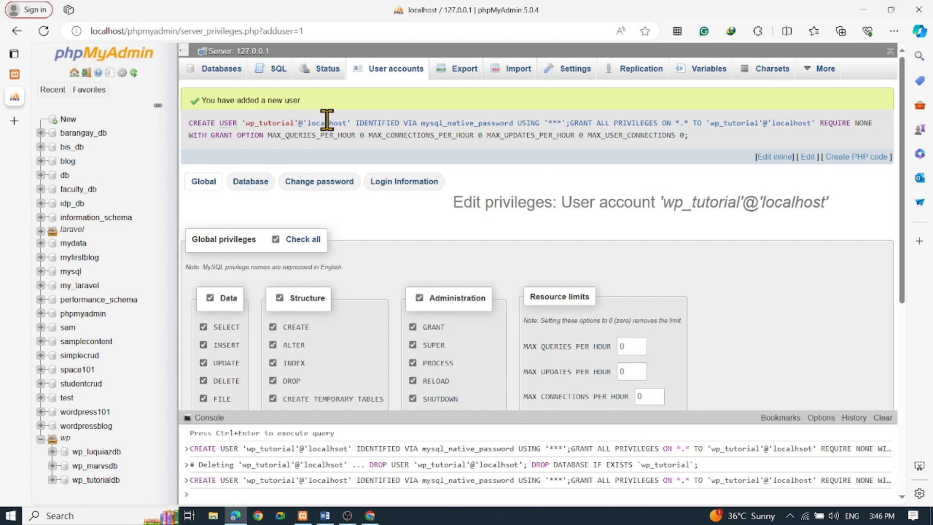
- Review the user accounts overview and the database list, and view the structure of the wp_tutorialdb database
click(384, 78)
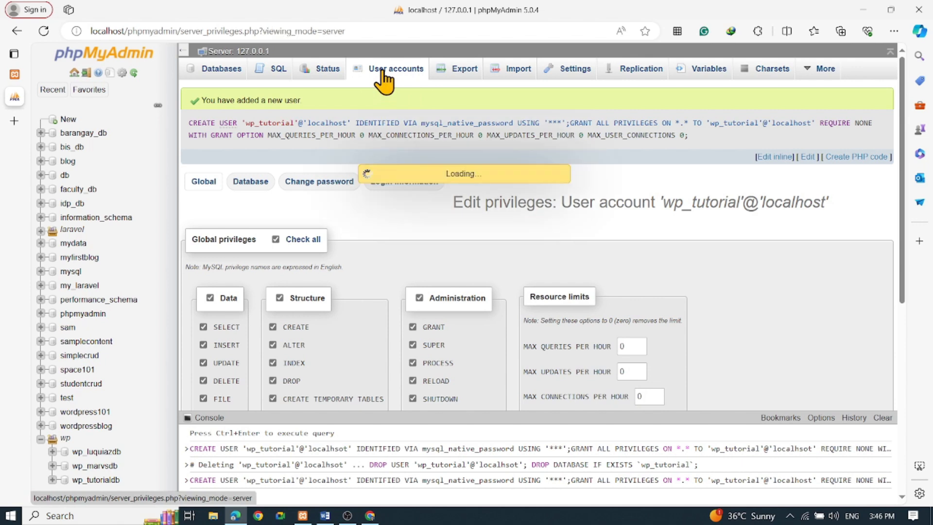
click(221, 69)
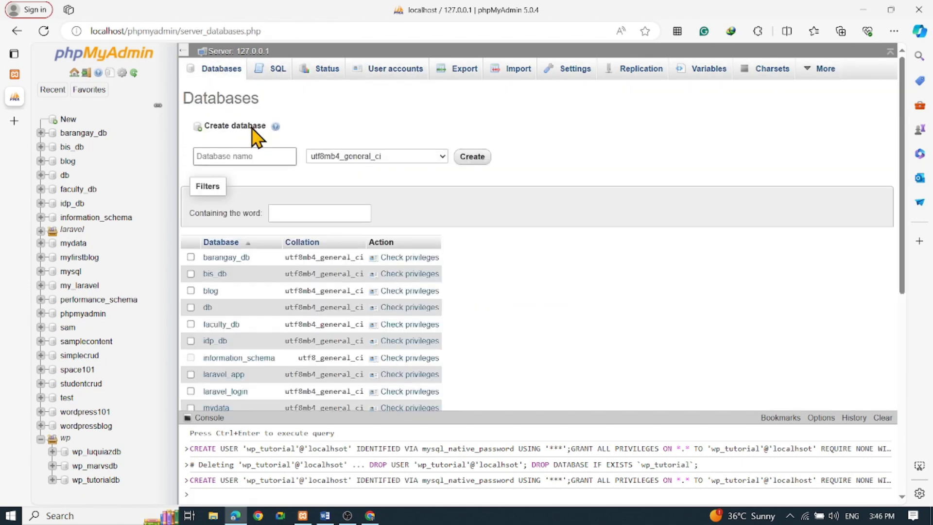
click(242, 157)
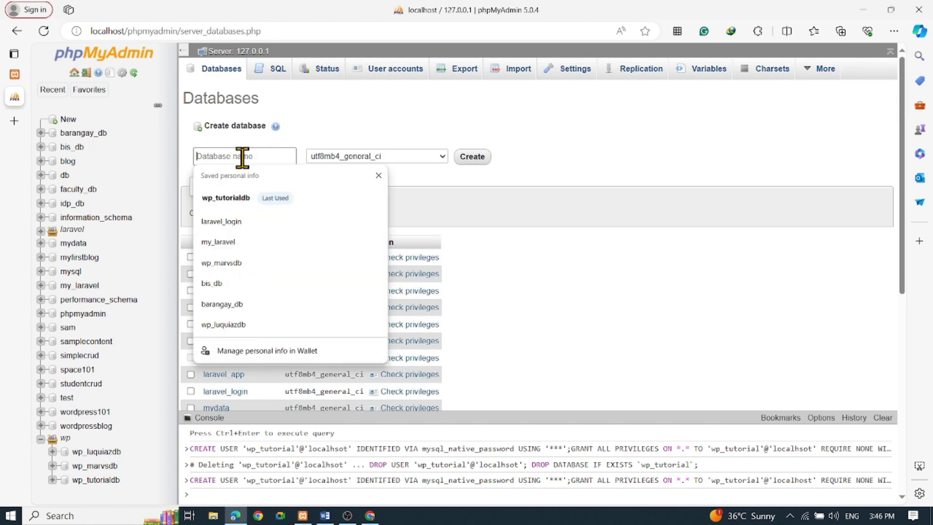
click(535, 193)
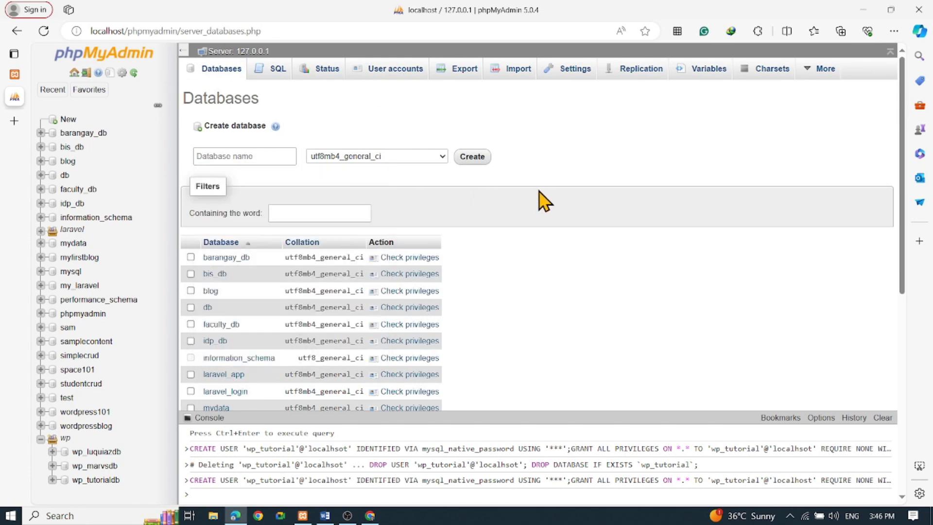
click(95, 479)
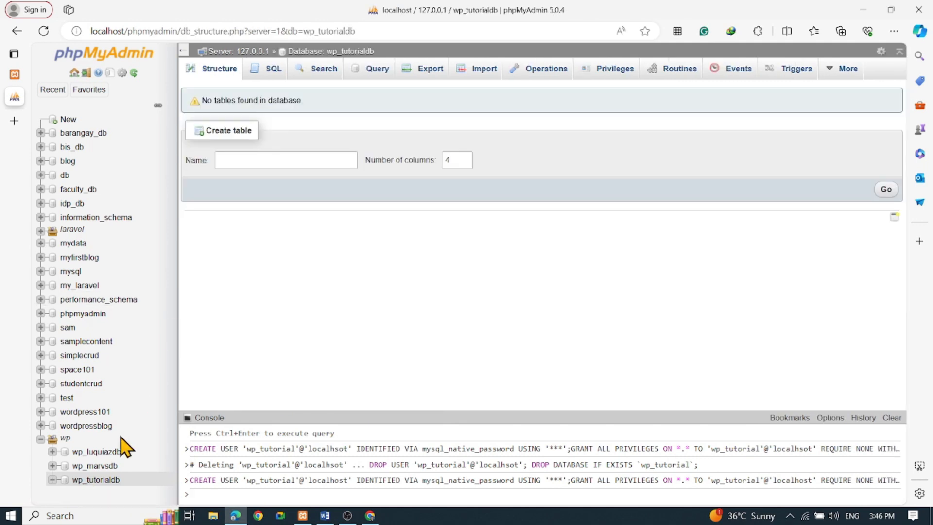
click(98, 478)
- Return to the WordPress installation page and examine the Database Name entry in the database connection form
click(25, 77)
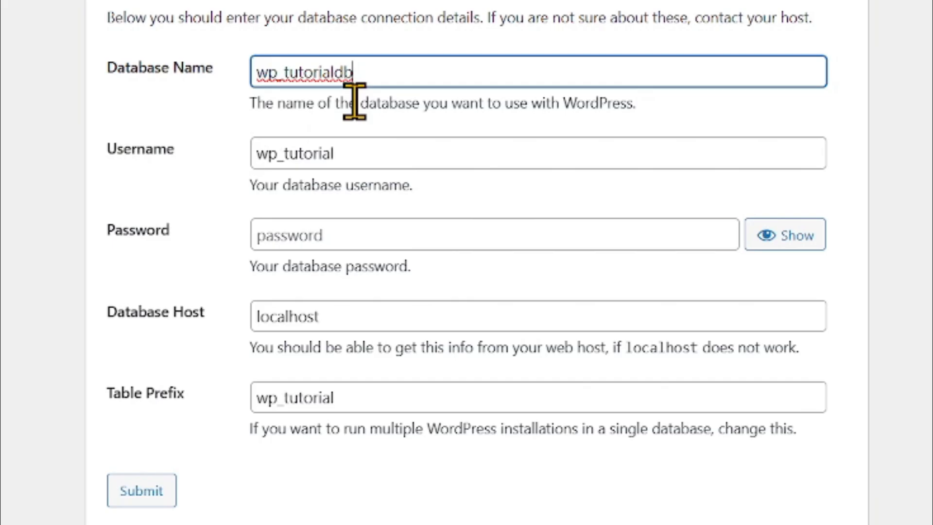
drag(425, 180, 279, 182)
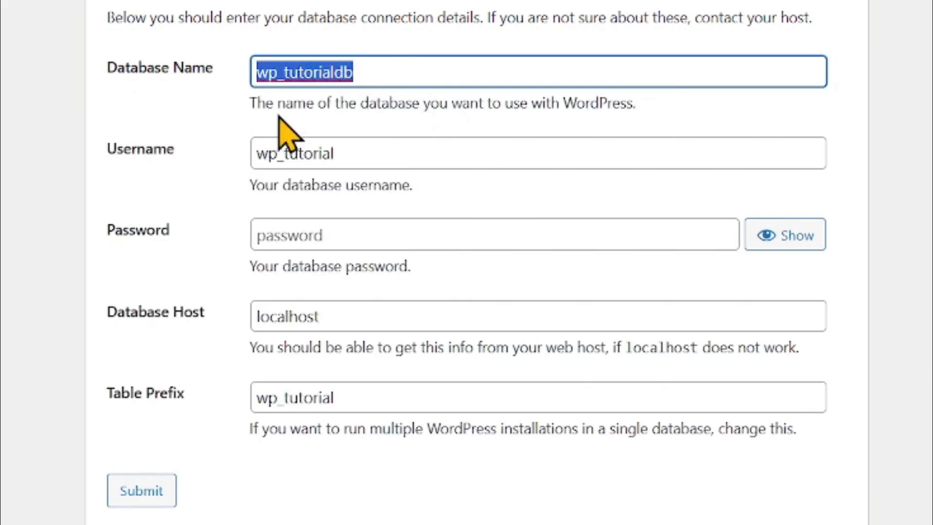
click(379, 75)
click(428, 68)
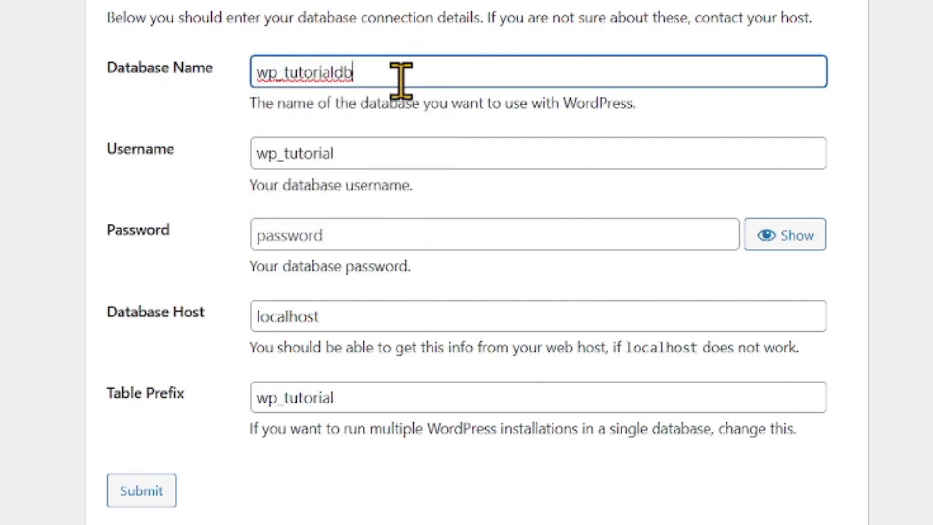
- Check the Username entry, enter the database password in the connection form and reveal it
click(376, 154)
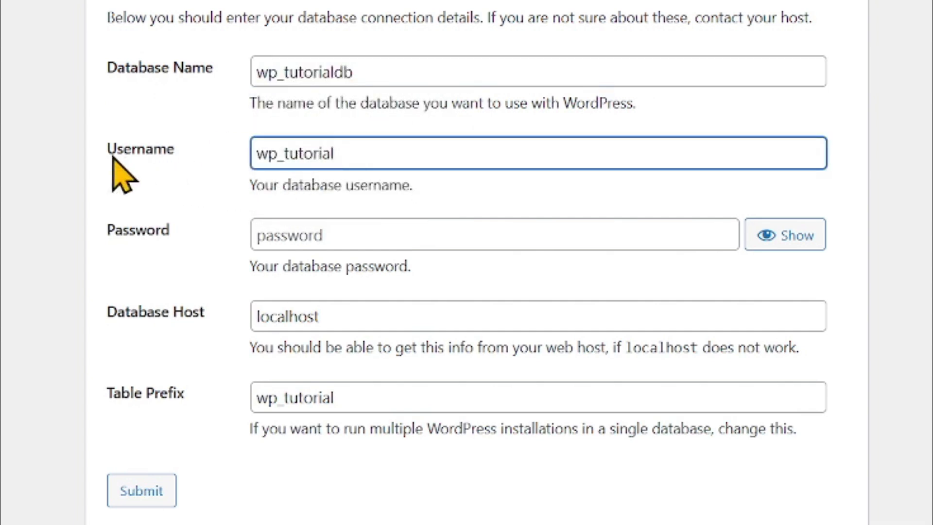
drag(362, 154, 139, 170)
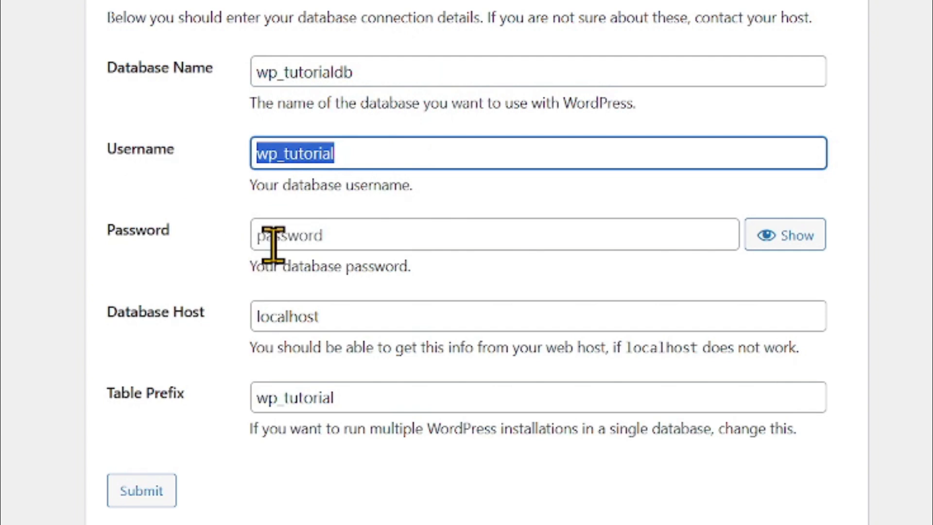
click(365, 148)
click(353, 236)
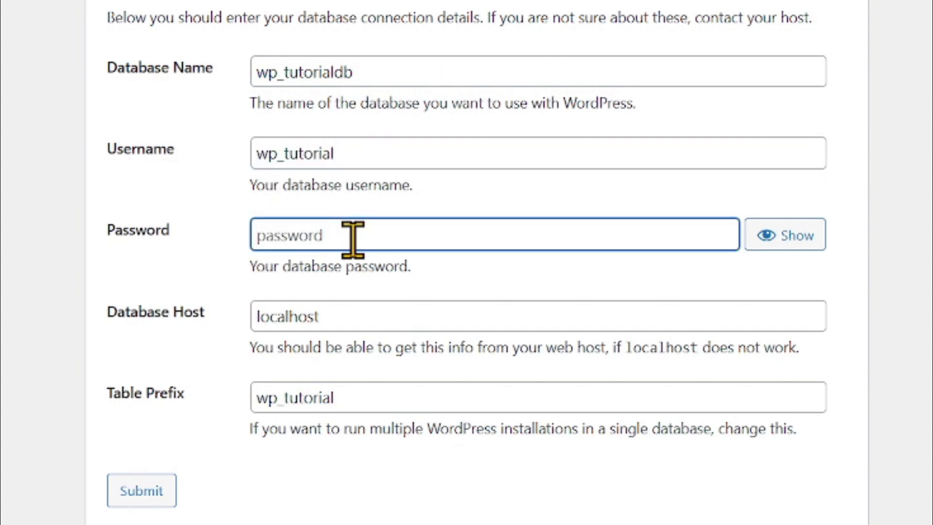
text(wp)
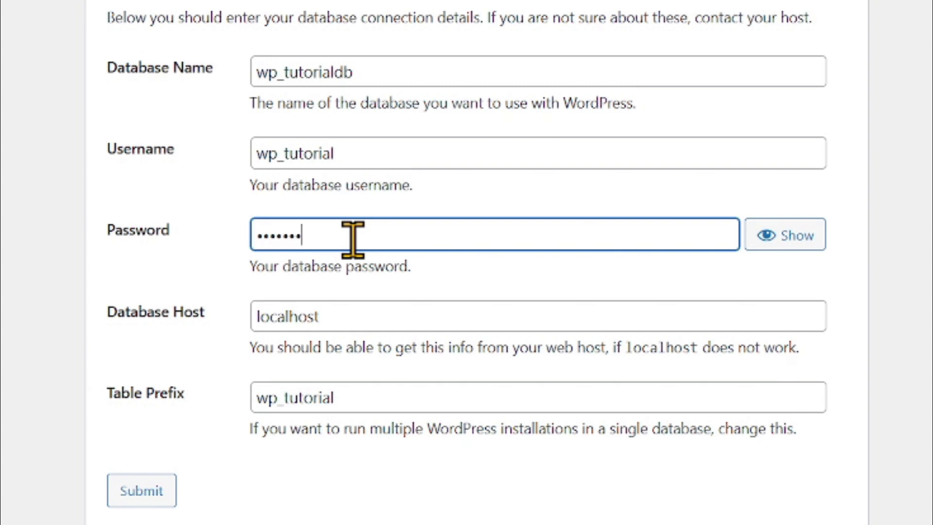
click(764, 243)
- Check the database host and table prefix, then submit the connection details and run the WordPress installation
click(440, 316)
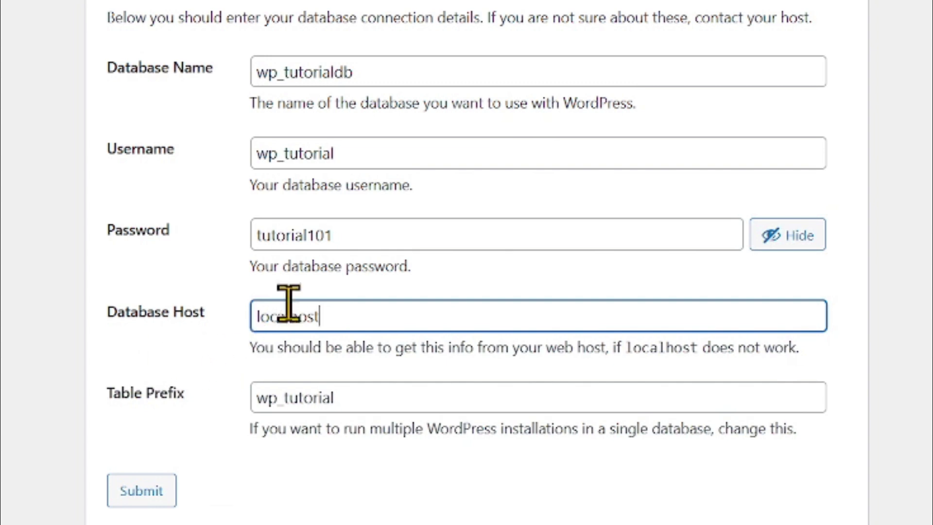
double_click(306, 313)
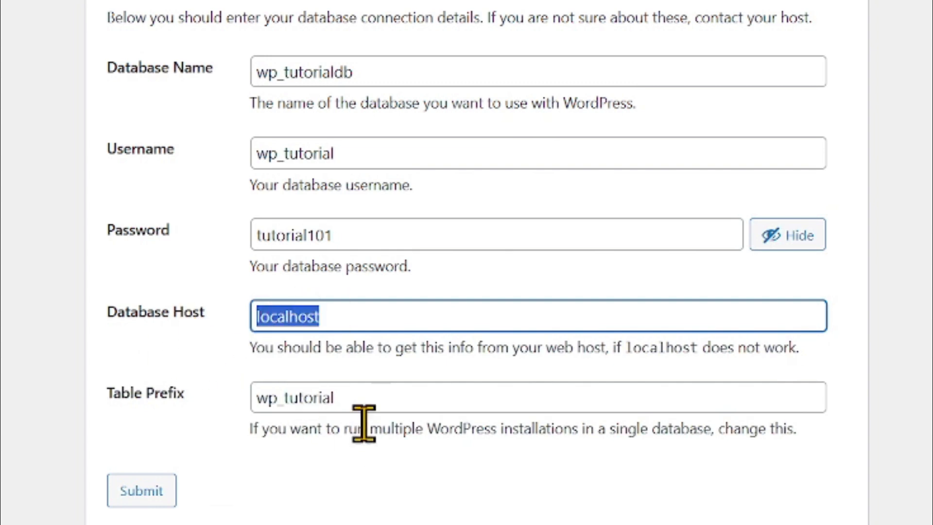
click(368, 409)
click(356, 149)
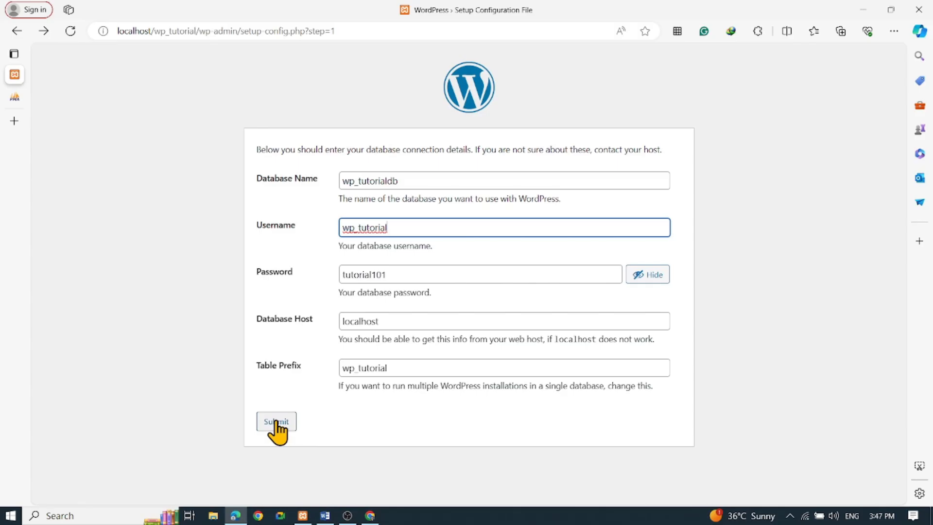
click(142, 490)
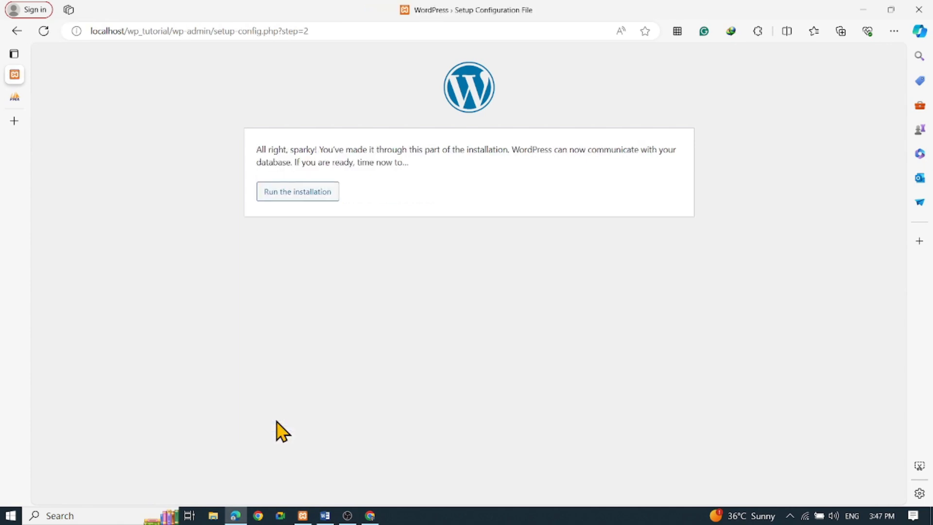
click(297, 197)
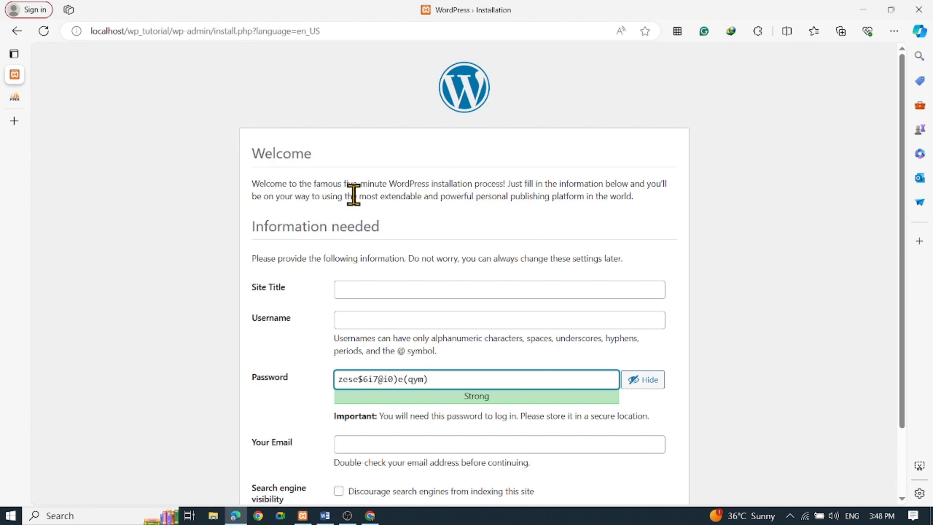
- Set the site title to "Wordpress Tutorial" in the WordPress installation form
scroll(353, 194, down, 2)
click(411, 210)
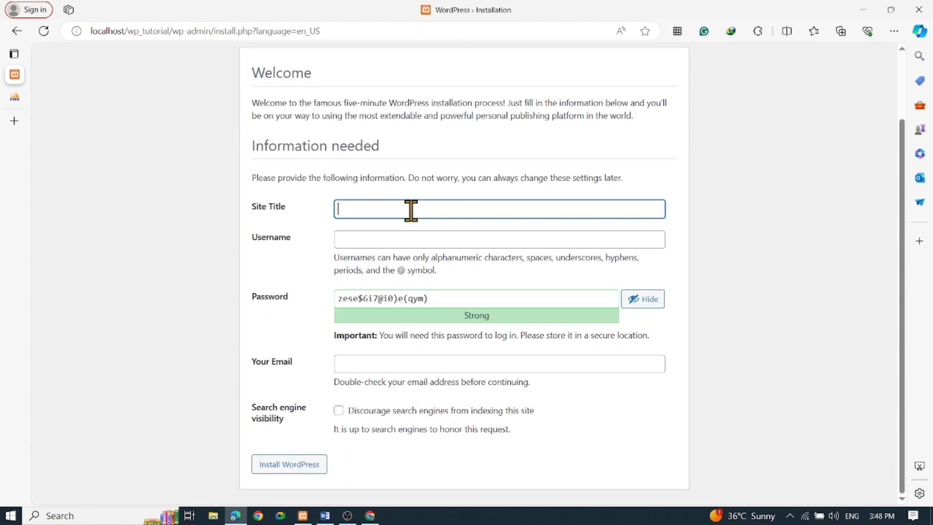
click(164, 188)
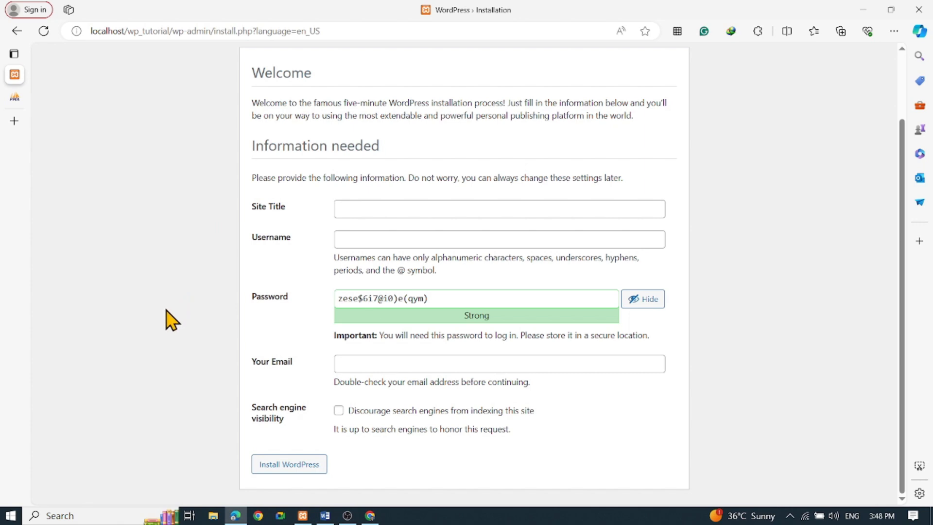
click(384, 207)
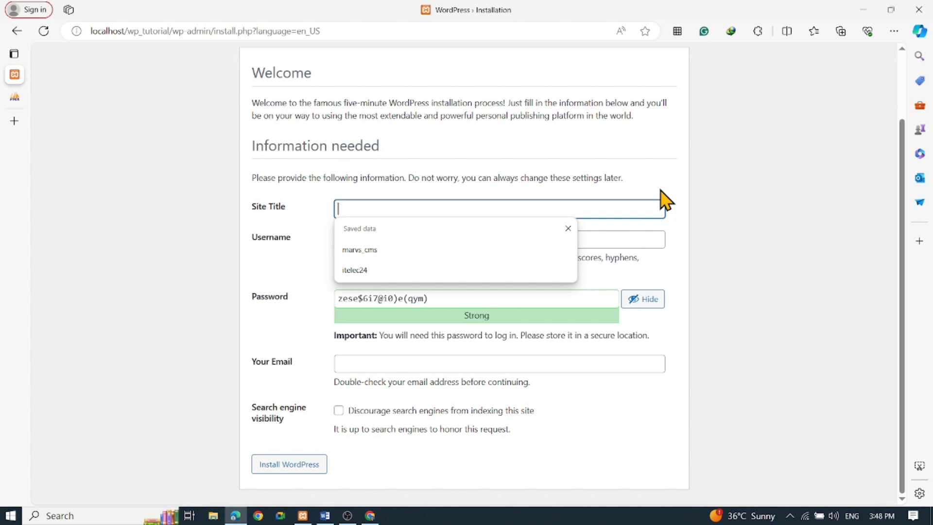
text(Wordpress Tutorial)
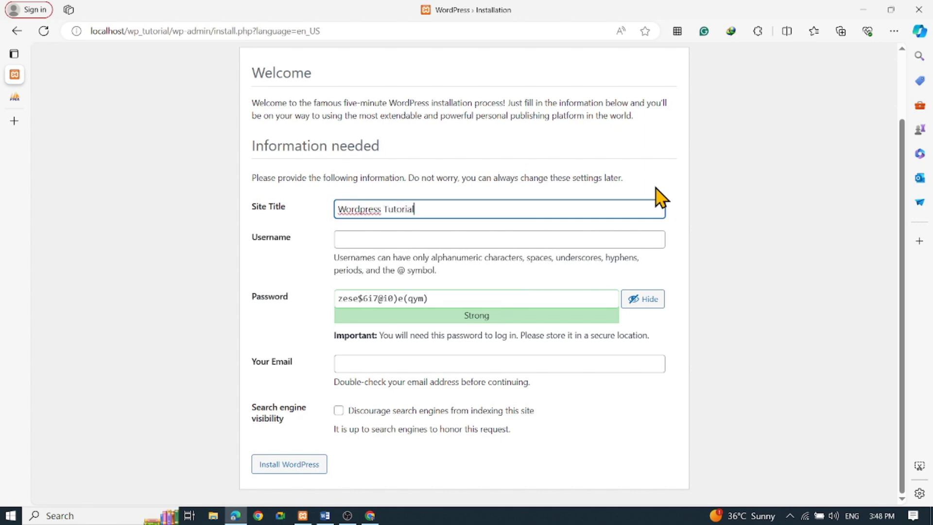
- Set the site's admin username to wp_tutorial
click(404, 240)
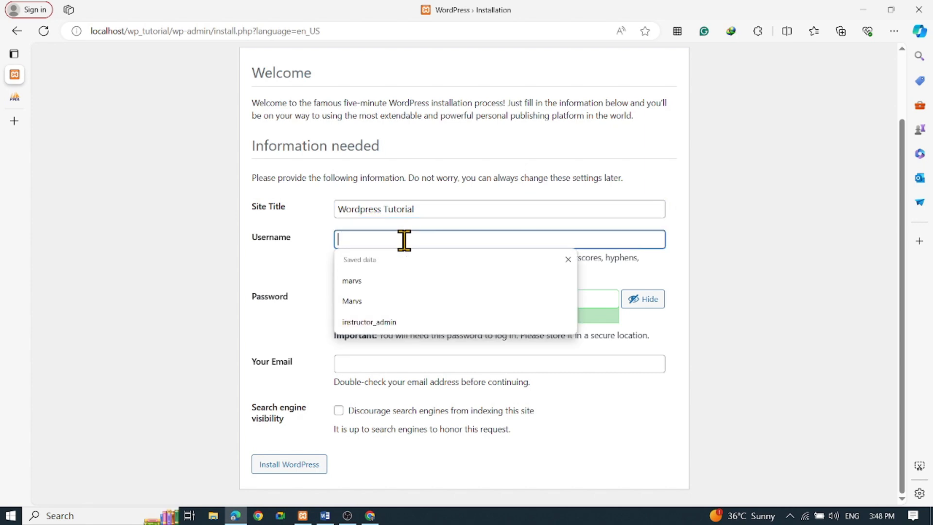
text(wp)
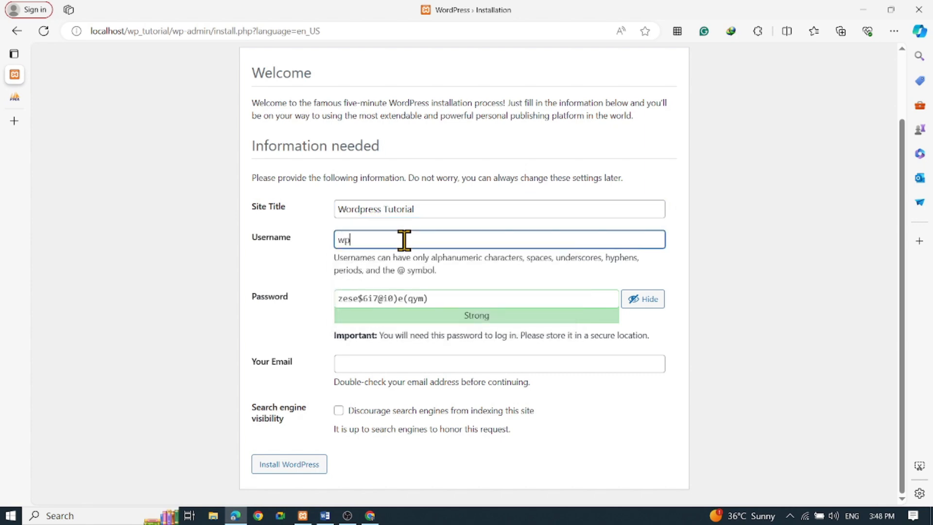
text(tutorai)
key(BackSpace)
key(BackSpace)
text(ai)
key(BackSpace)
key(BackSpace)
text(ial)
- Replace the generated password with the chosen admin password and confirm the use of a weak password
triple_click(538, 300)
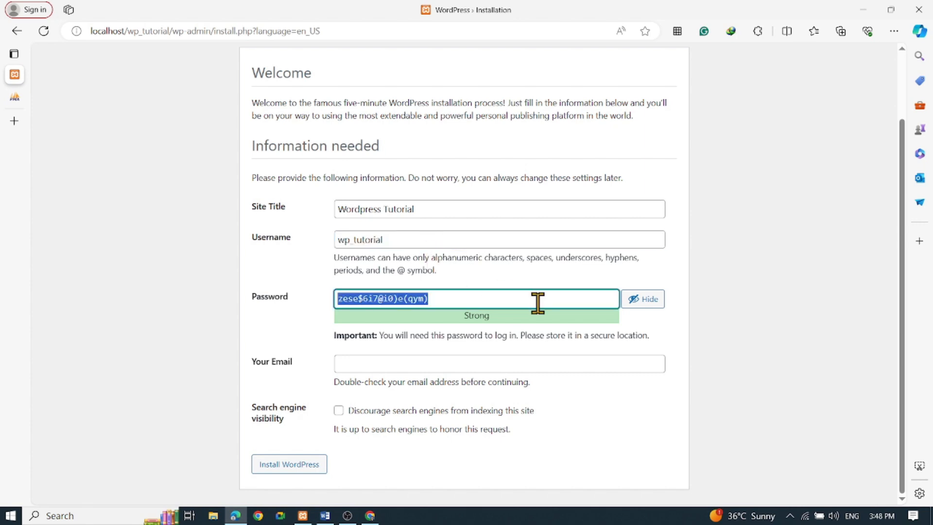
text(tutorial101)
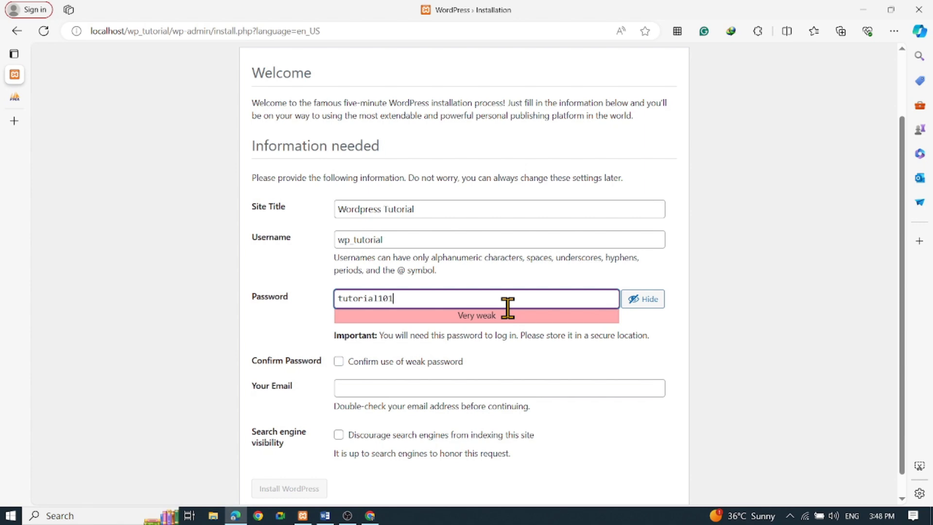
click(659, 340)
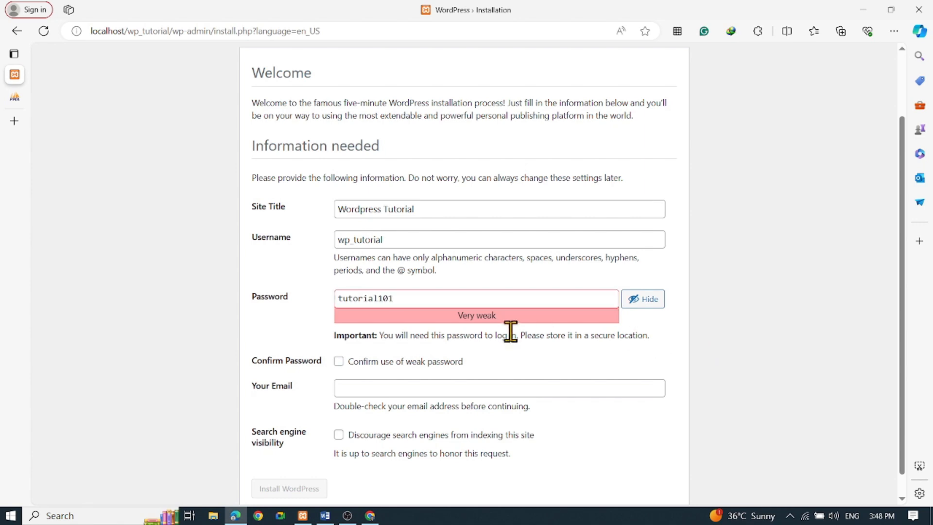
scroll(407, 365, down, 1)
click(339, 338)
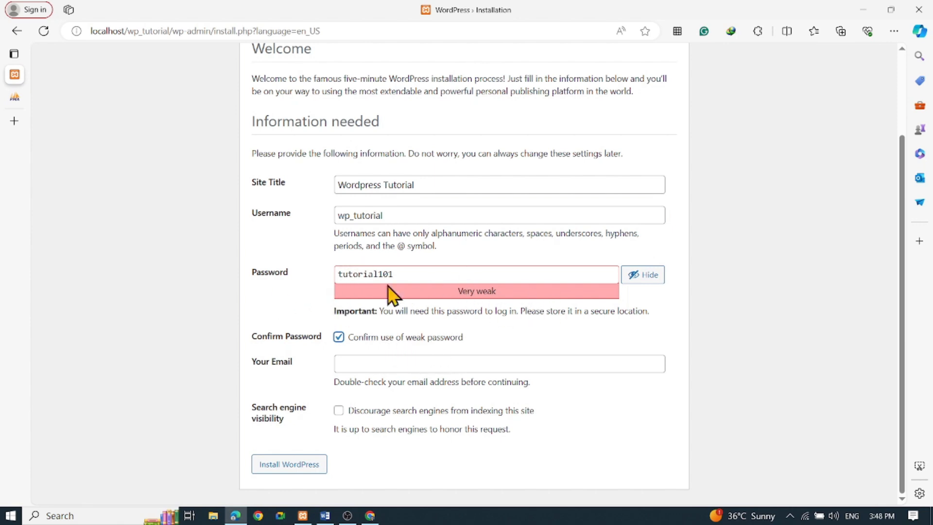
- Install WordPress with the admin's email filled in and search engines discouraged from indexing the site
click(392, 370)
click(393, 407)
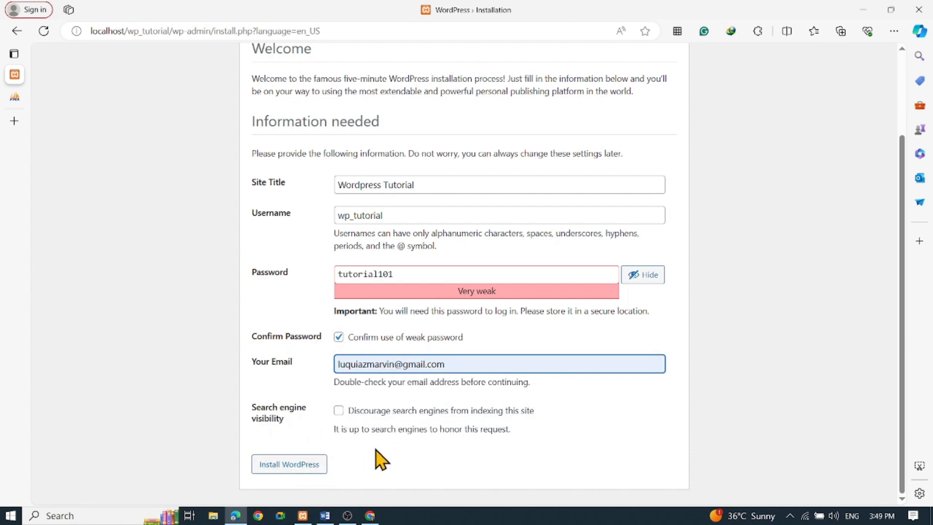
click(338, 410)
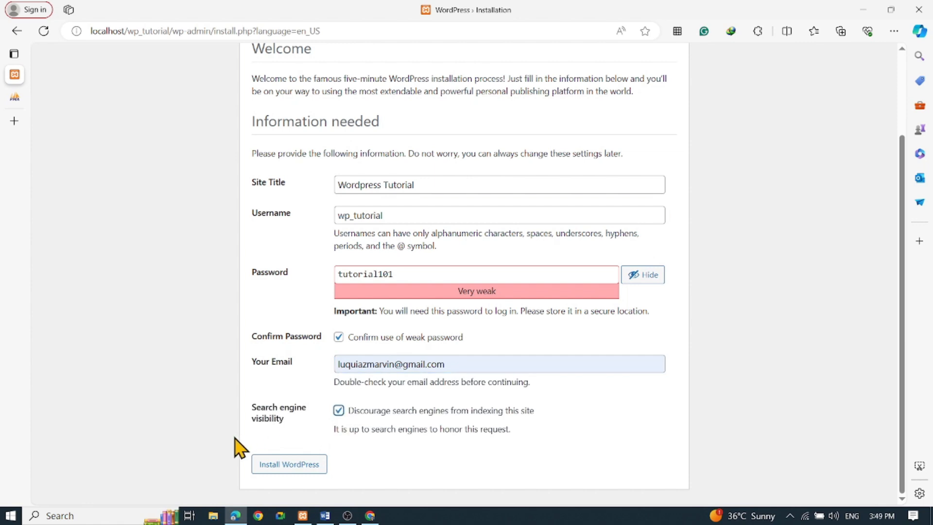
click(310, 467)
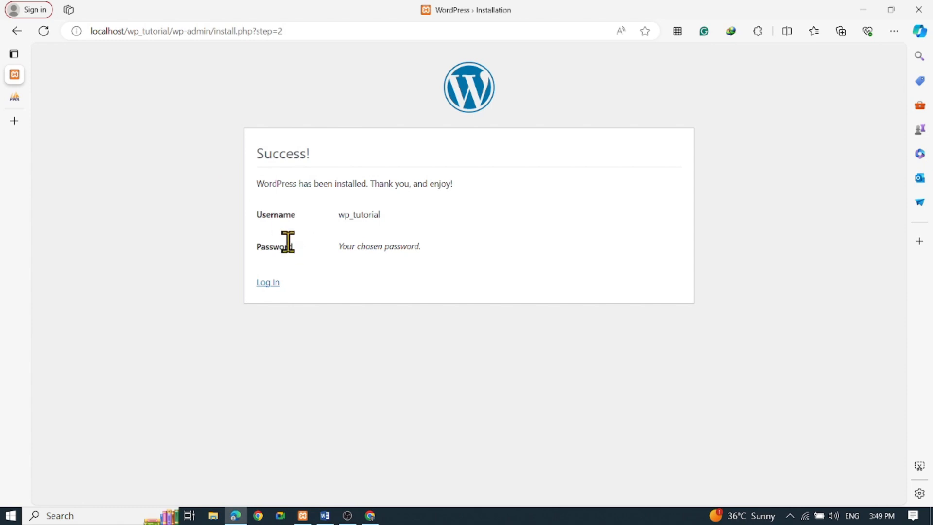
- Open the new site's login page and enter wp_tutorial as the username
click(260, 287)
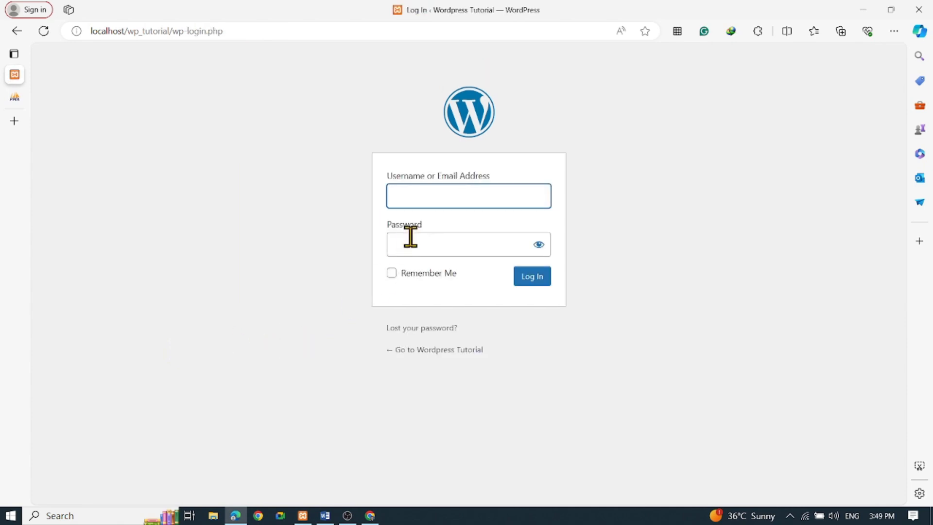
text(wp_tu)
text(torail)
key(BackSpace)
key(BackSpace)
key(BackSpace)
text(ial)
- Enter and reveal the account password, then log in with Remember Me enabled
key(Return)
text(admin123456)
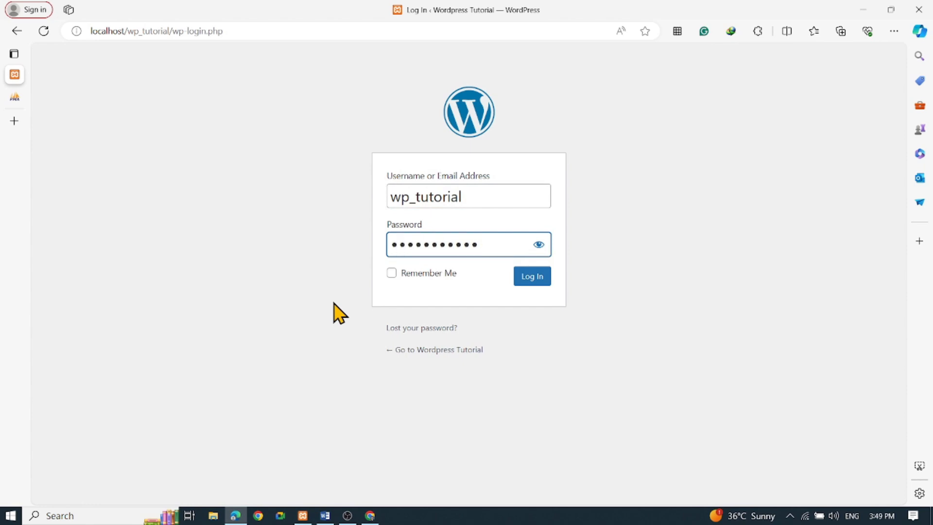
click(539, 244)
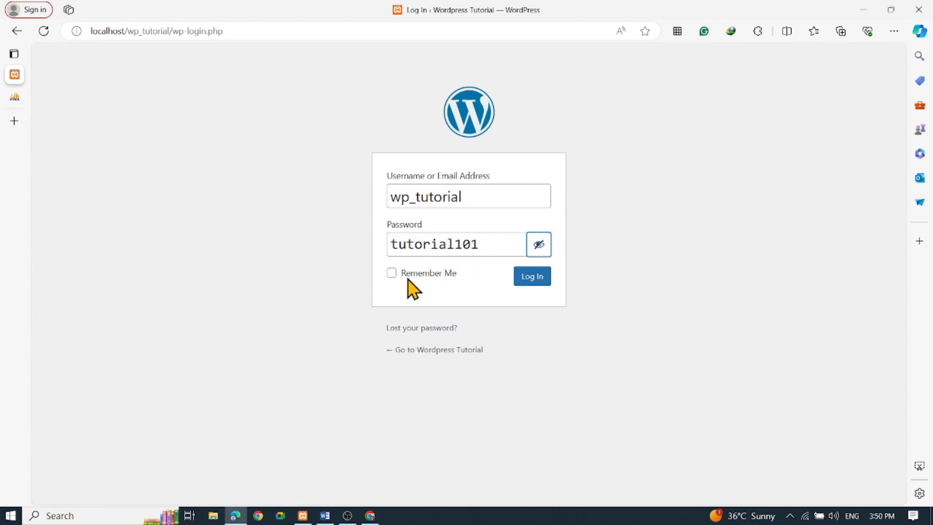
click(391, 274)
click(531, 279)
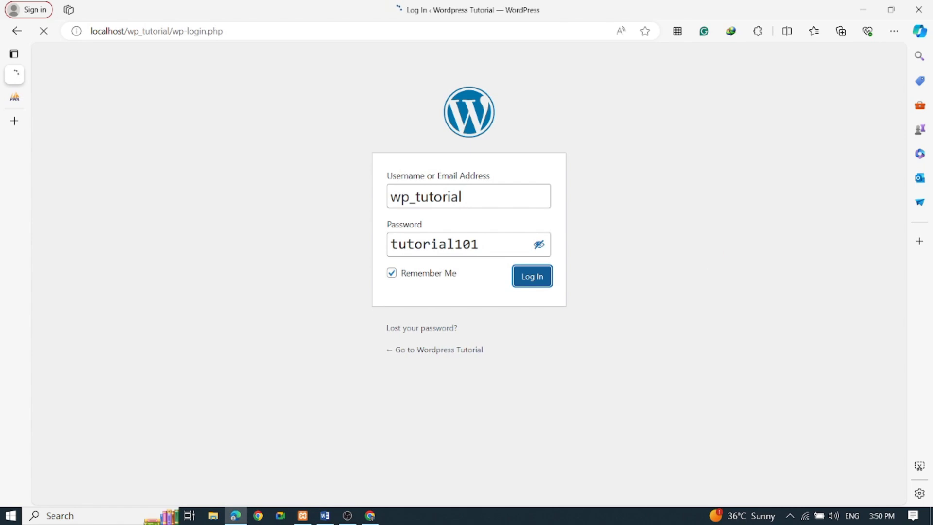
key(alt+Tab)
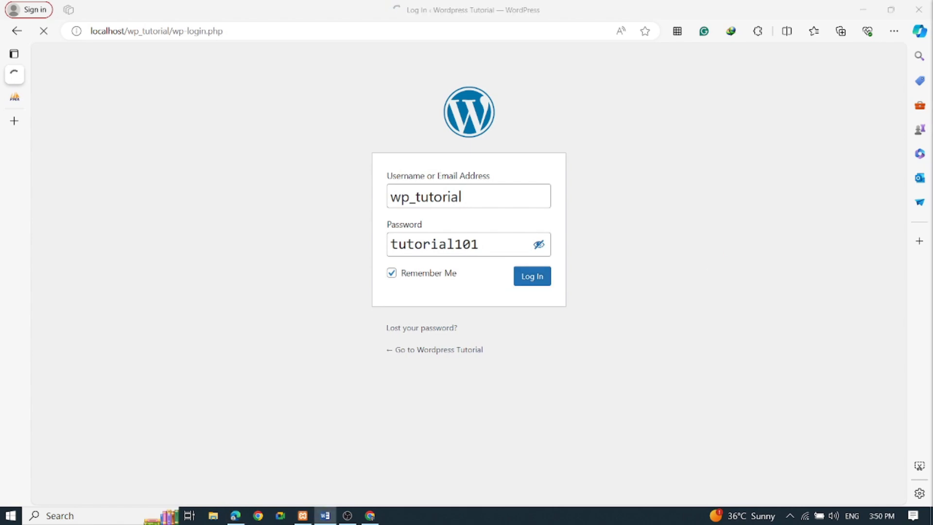